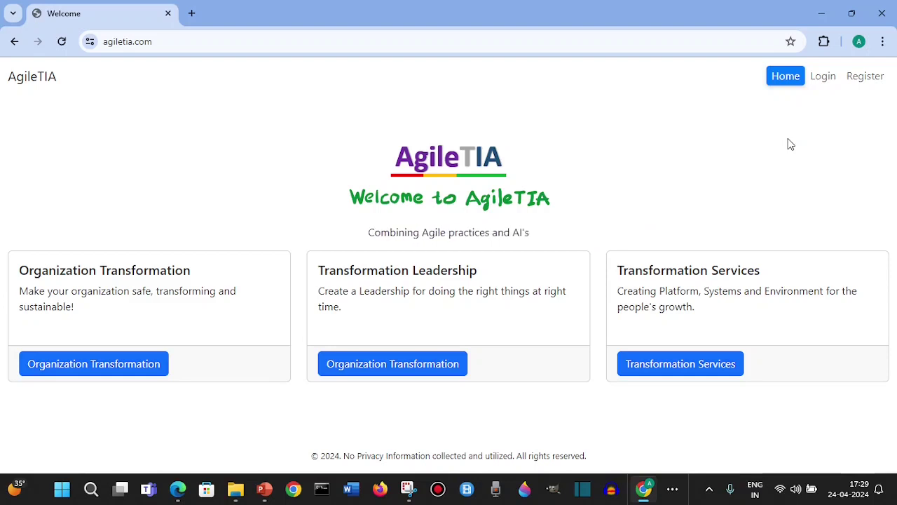
Step: Go from the AgileTIA welcome page to the login form with the credentials pre-filled
click(822, 78)
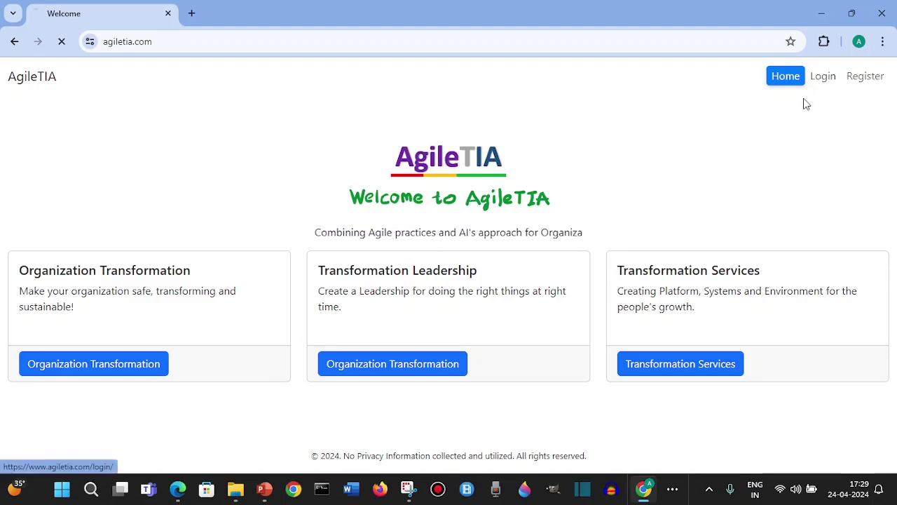
Step: Sign in as admin and open the Portfolio-SAFe organization CBA___TEST1 from the organizations list
click(482, 232)
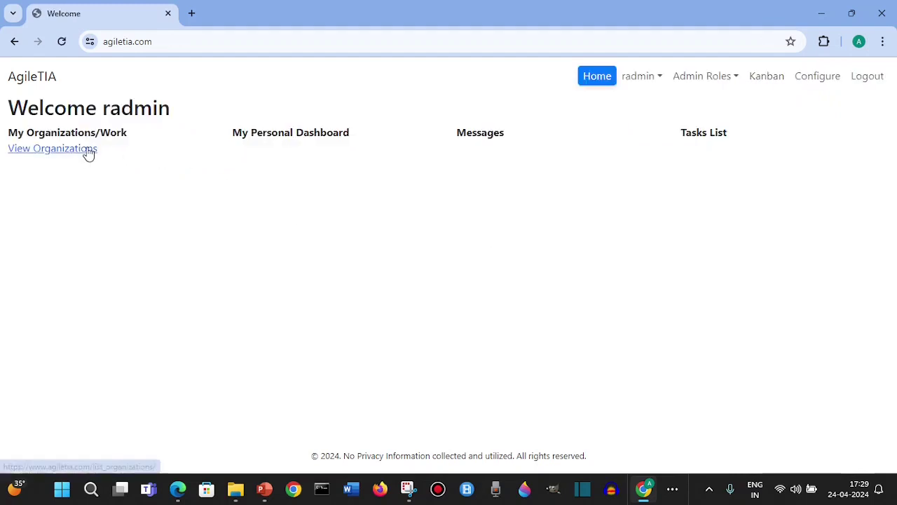
click(86, 150)
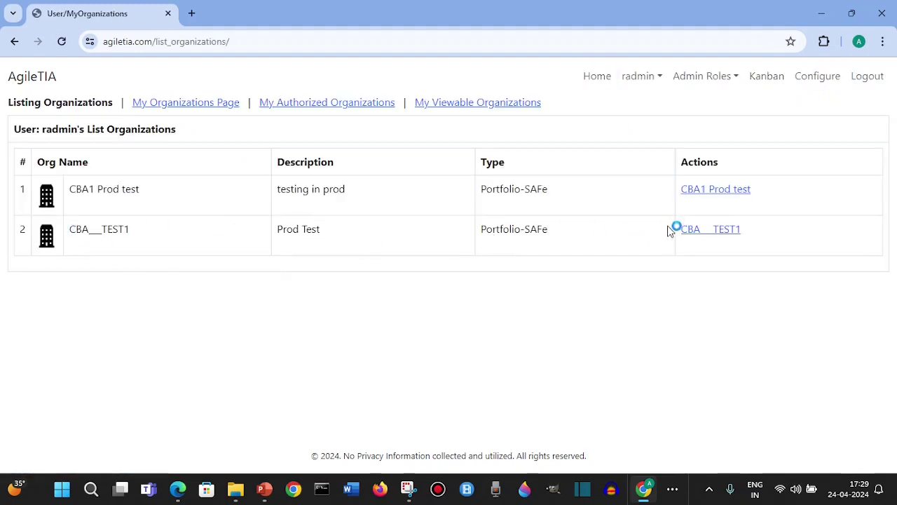
drag(482, 232, 560, 232)
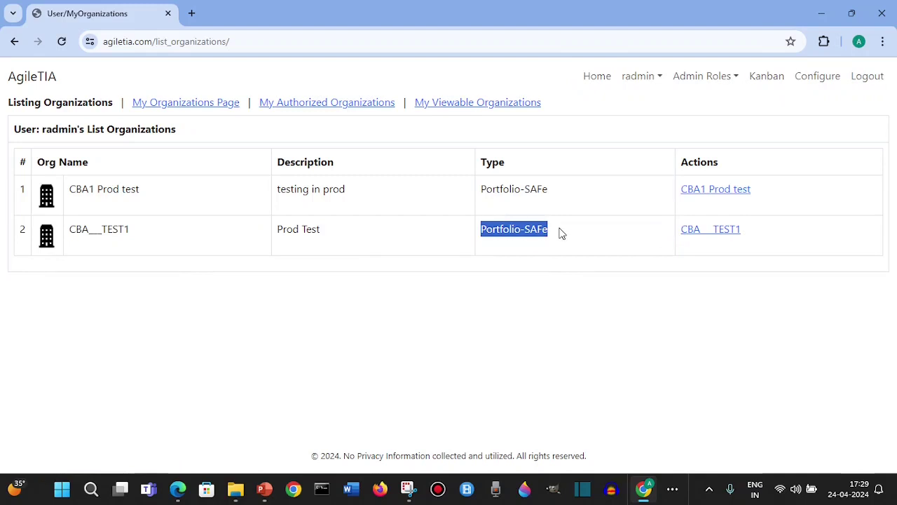
click(714, 236)
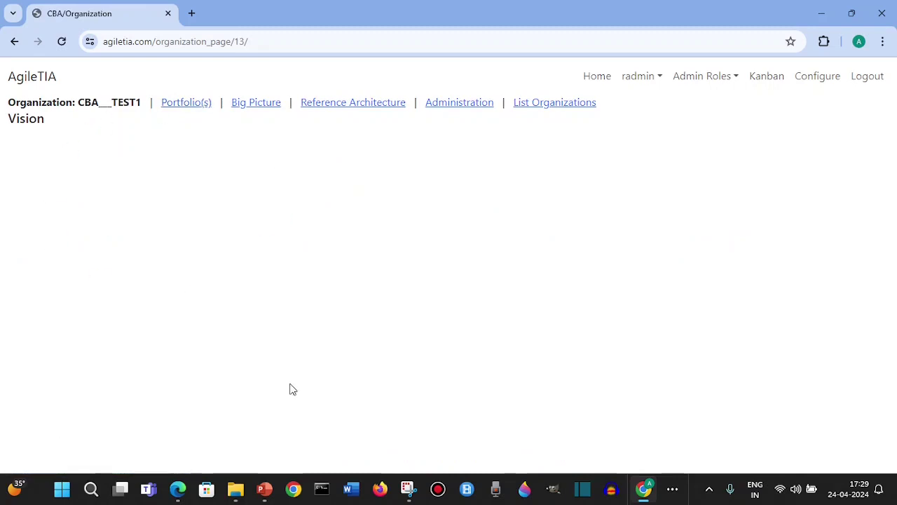
Step: Navigate from the organization's portfolios through Big Picture to the CustomerPortfolio backlog kanban board
click(181, 103)
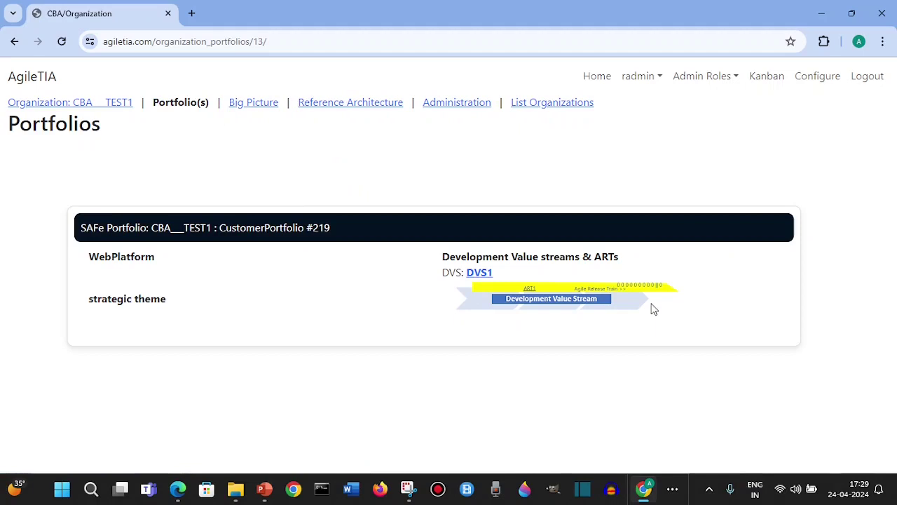
click(606, 291)
click(246, 106)
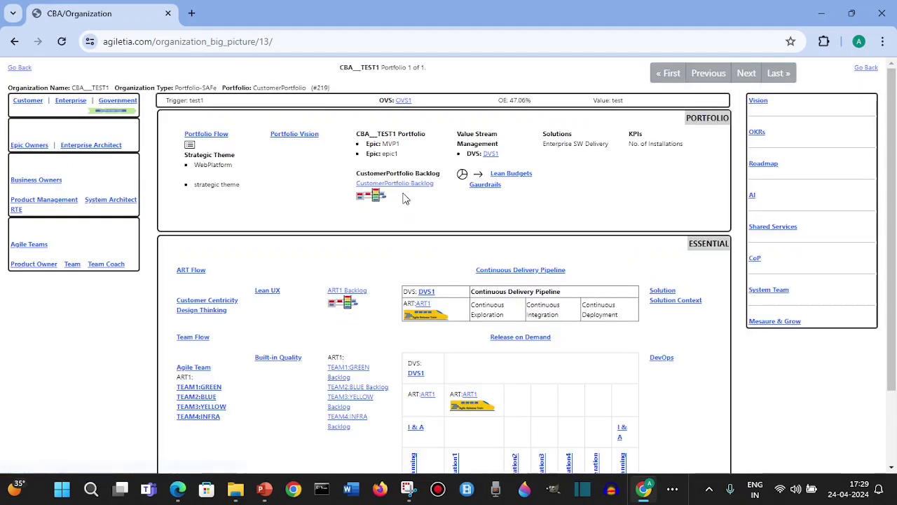
click(377, 202)
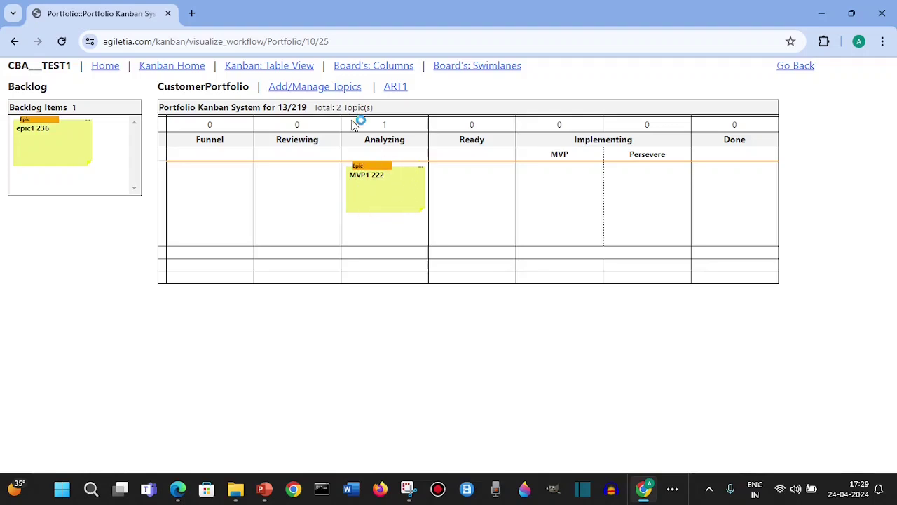
Step: In the work breakdown structure, select epic MVP1 under WebPlatform and view its hypothesis statement
click(327, 90)
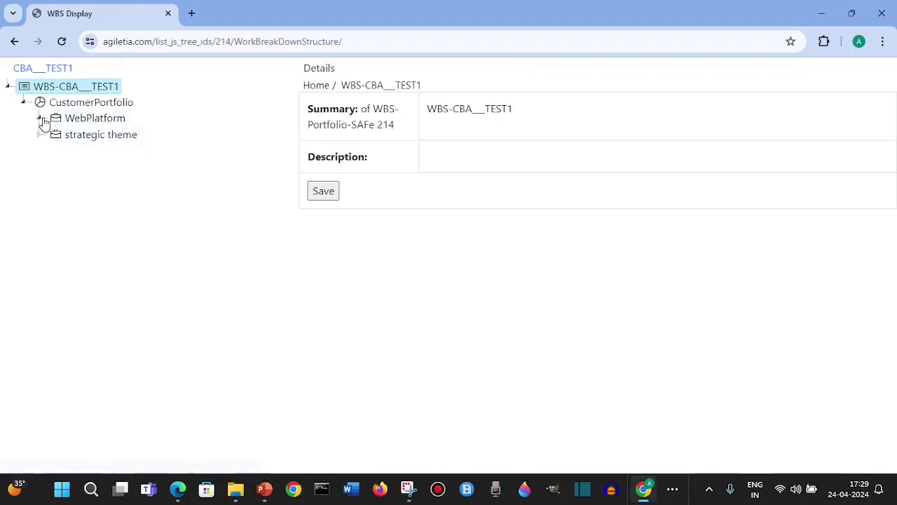
click(40, 118)
click(94, 134)
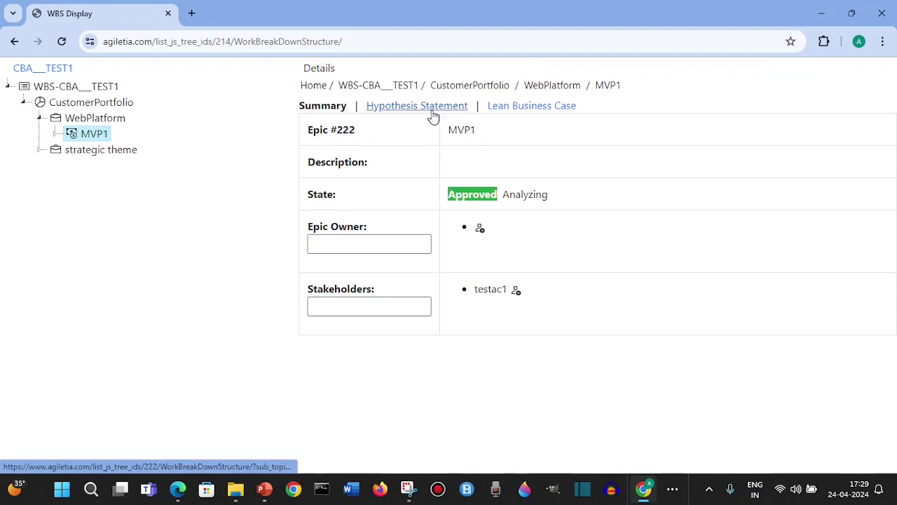
click(434, 113)
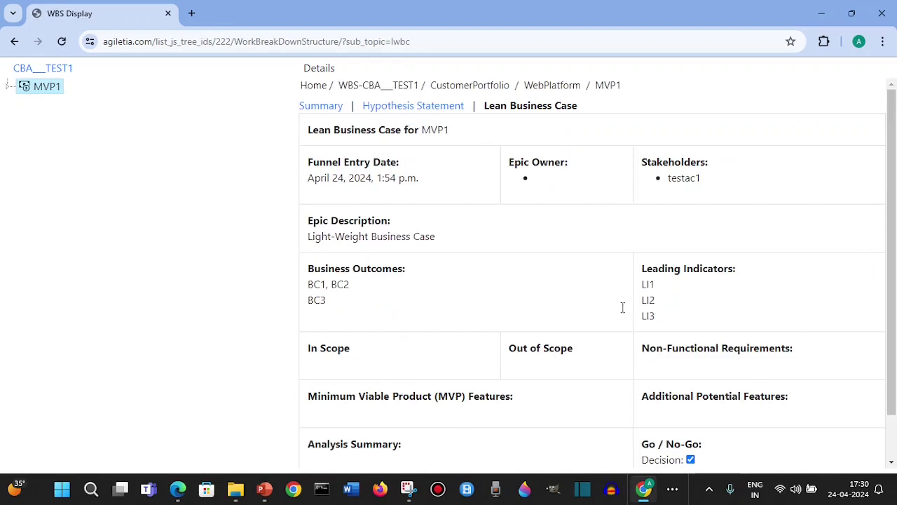
scroll(608, 343, down, 2)
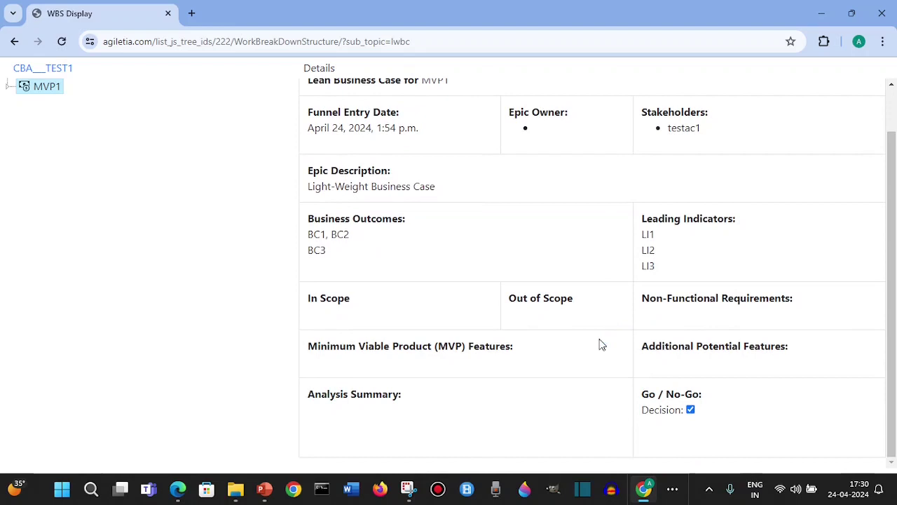
Step: Enter Analysis Summary 'LPM has done the analysis' and Go/No-Go note 'this is a go decision'
click(355, 411)
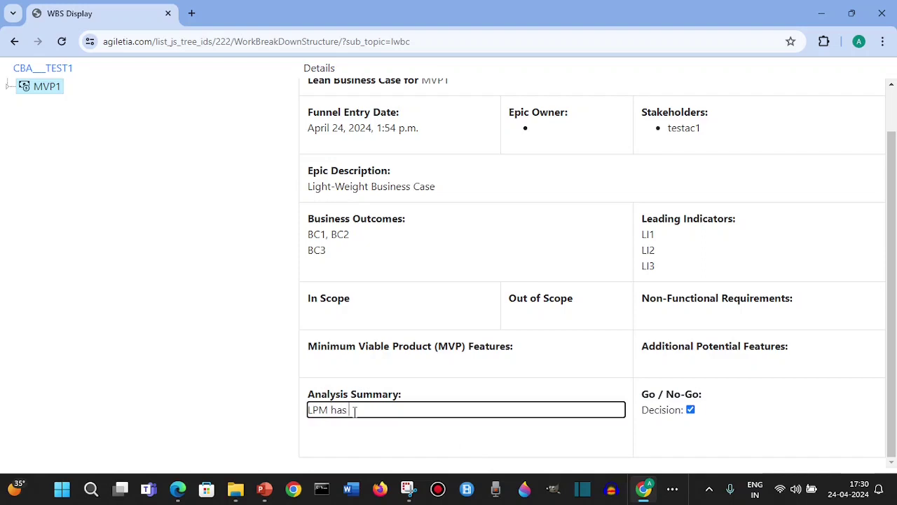
text(LPM has done the analysis)
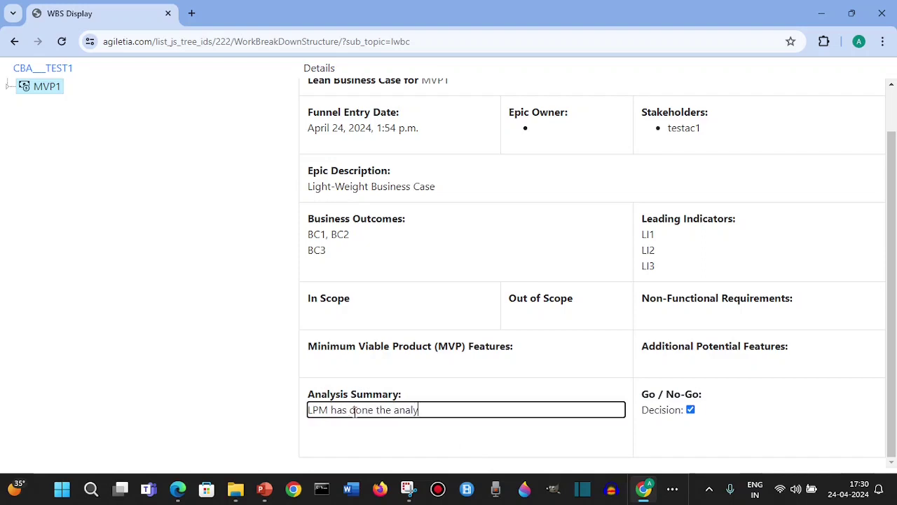
click(773, 445)
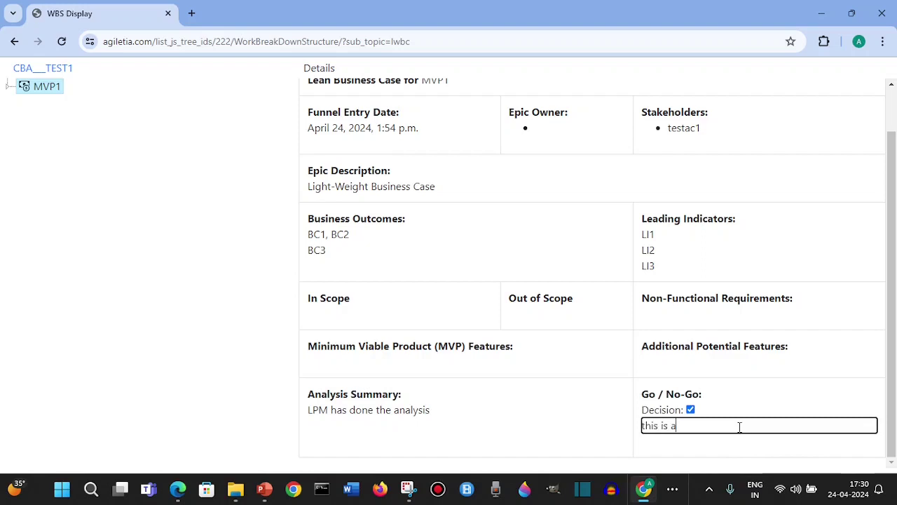
text(this is a go decision)
click(773, 309)
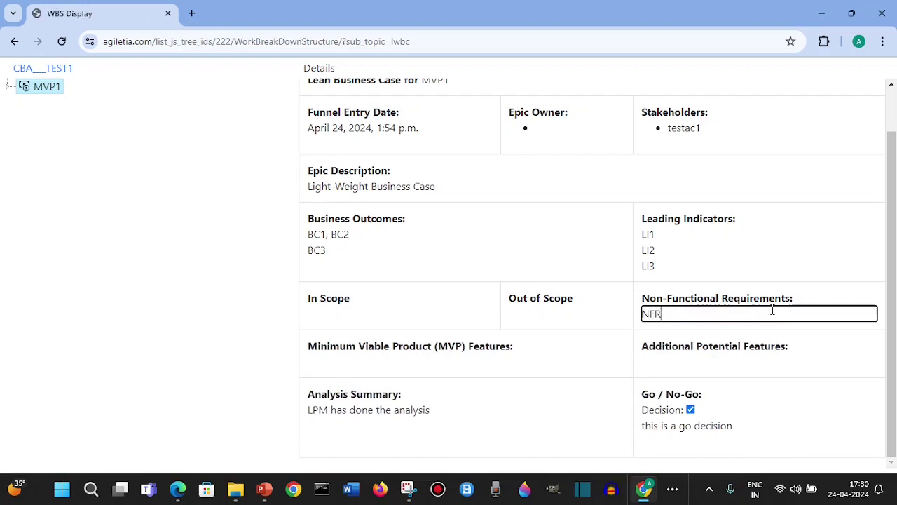
Step: Add requirement 'NFR1', Out of Scope 'this is out of scope item' and In Scope 'this is in scope'
text(NFR1)
key(Return)
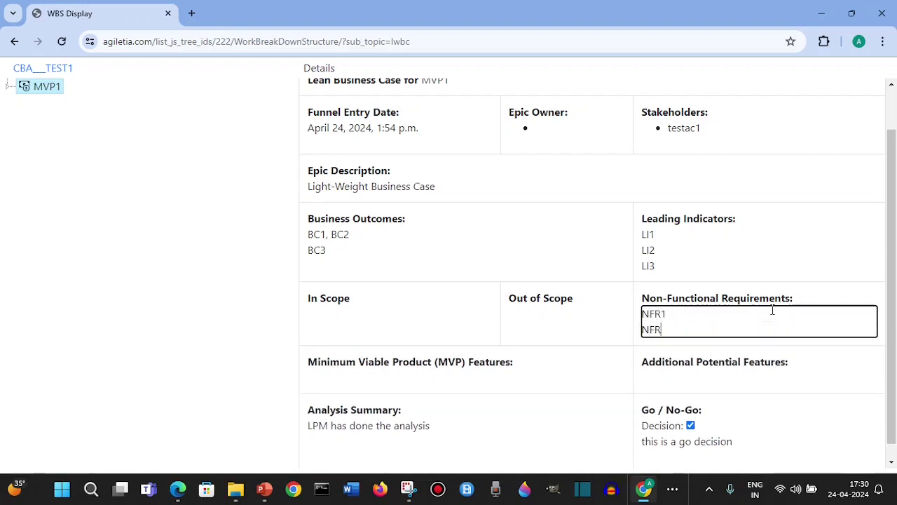
click(585, 328)
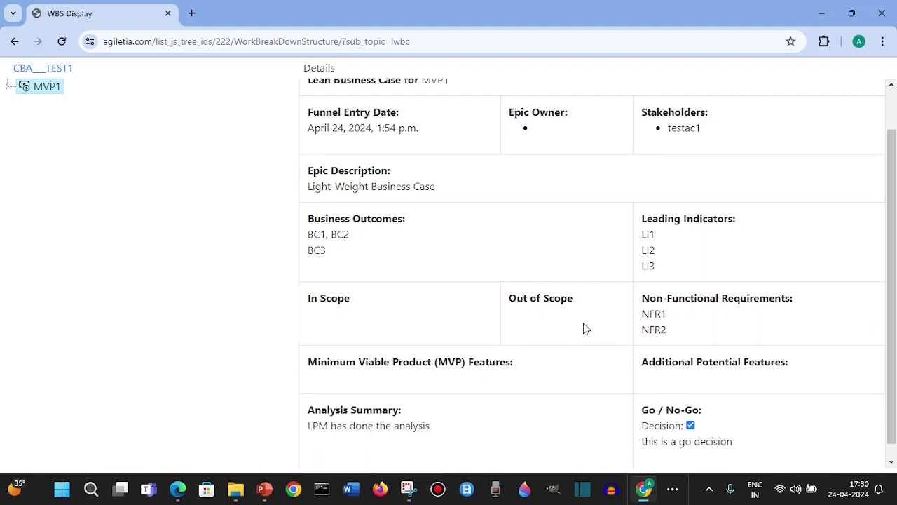
text(this is)
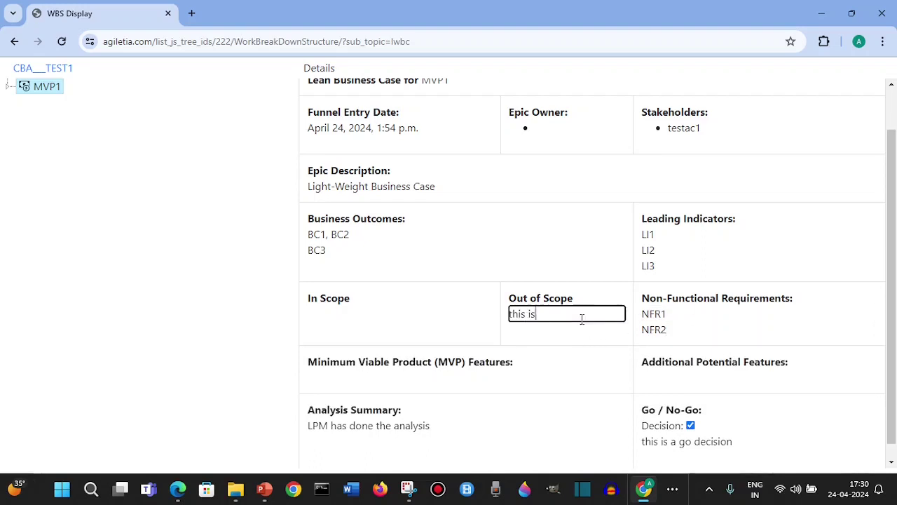
text( out of scope item)
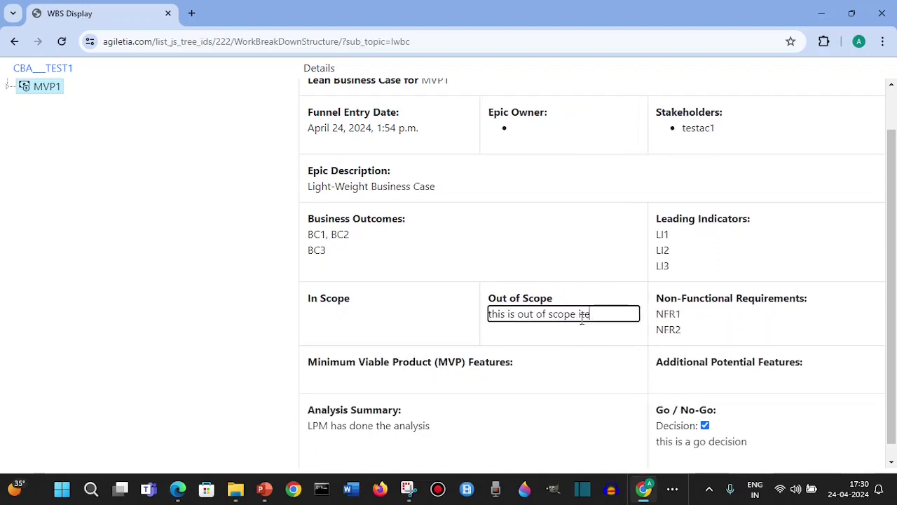
click(387, 315)
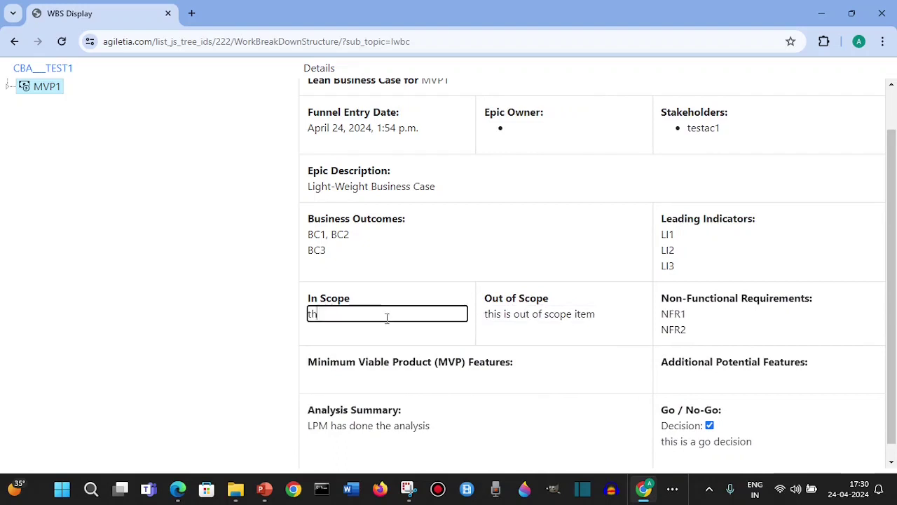
text(this is in scope item)
click(493, 183)
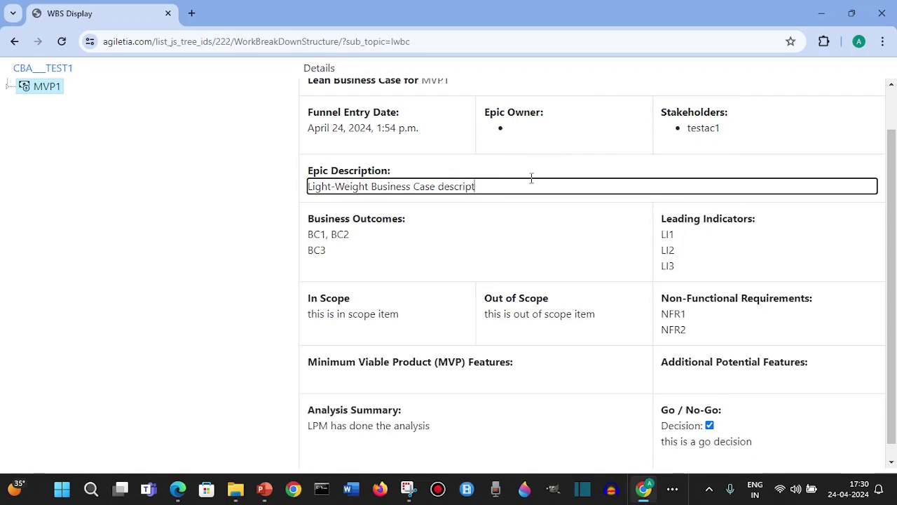
Step: List the MVP Features as Feature1, Feature2 and Feature3
click(430, 379)
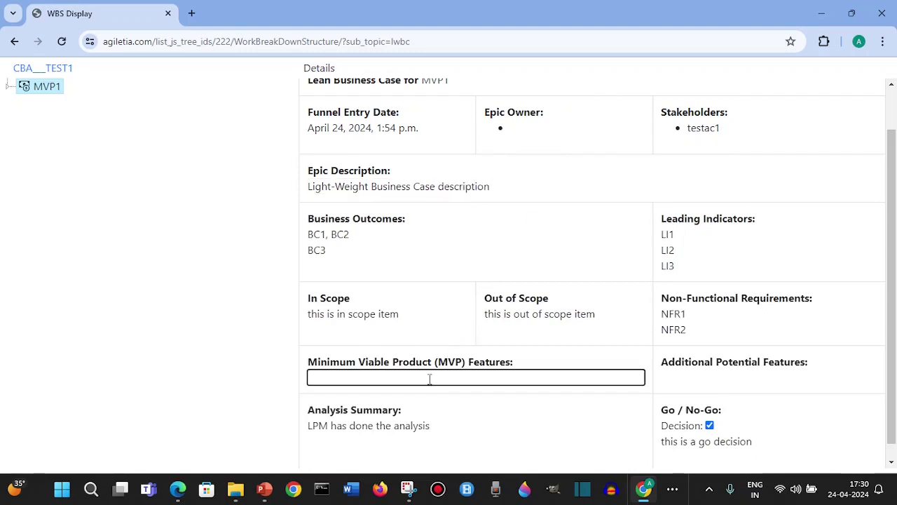
text(Feature1)
key(Return)
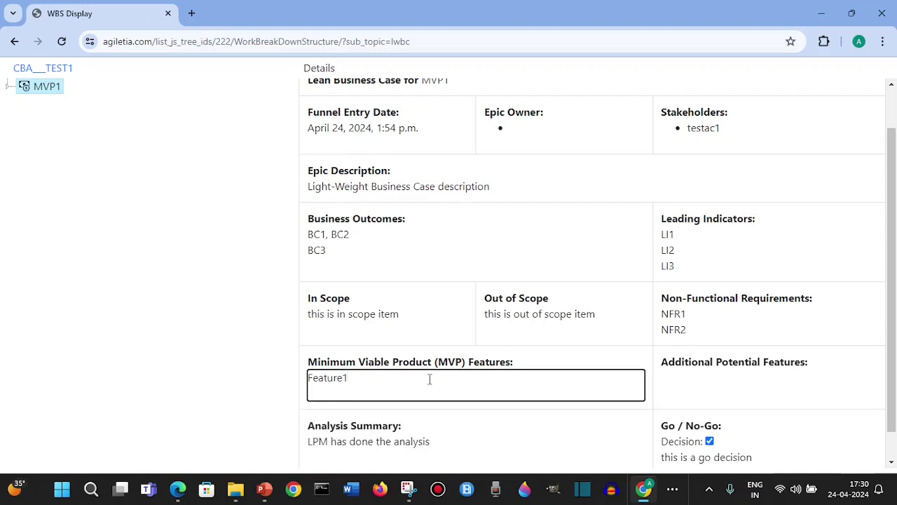
text(Feature2)
key(Return)
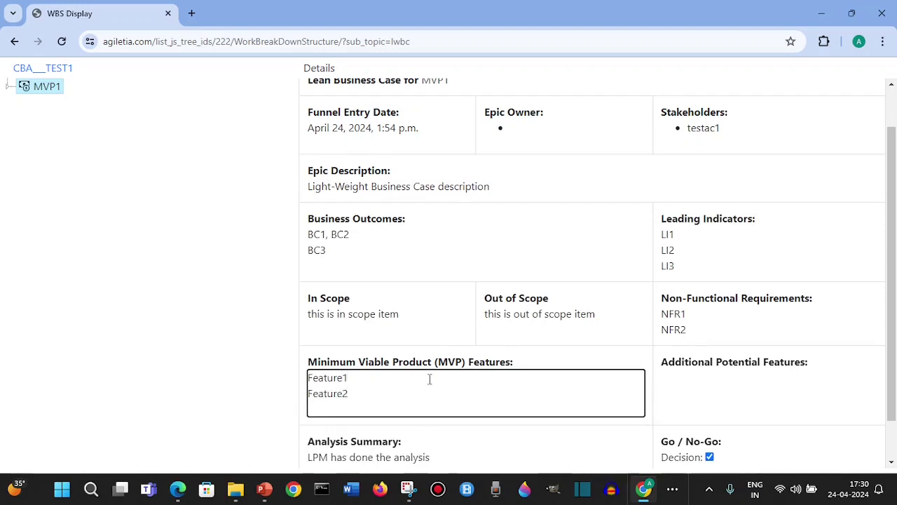
text(Feature3)
scroll(575, 329, down, 1)
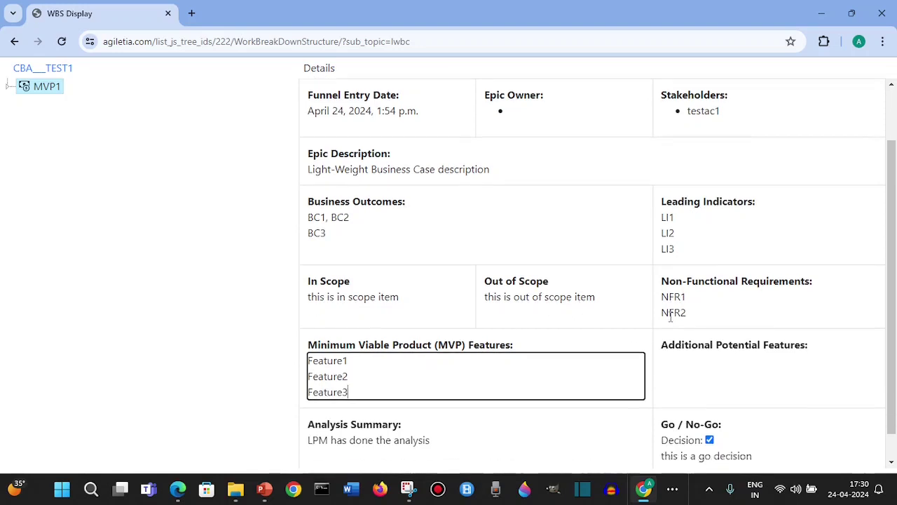
scroll(491, 280, up, 2)
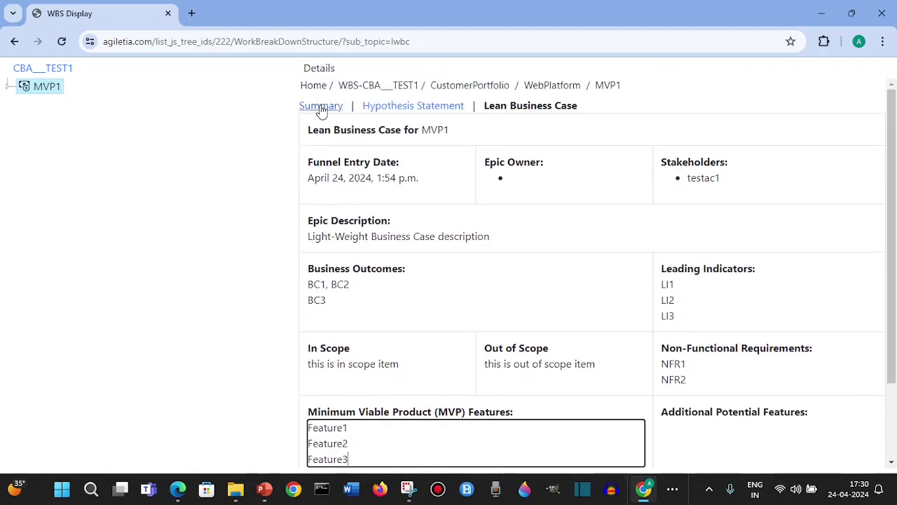
Step: Review MVP1's summary and hypothesis statement, view ART1's four teams, then return to Administration
click(319, 105)
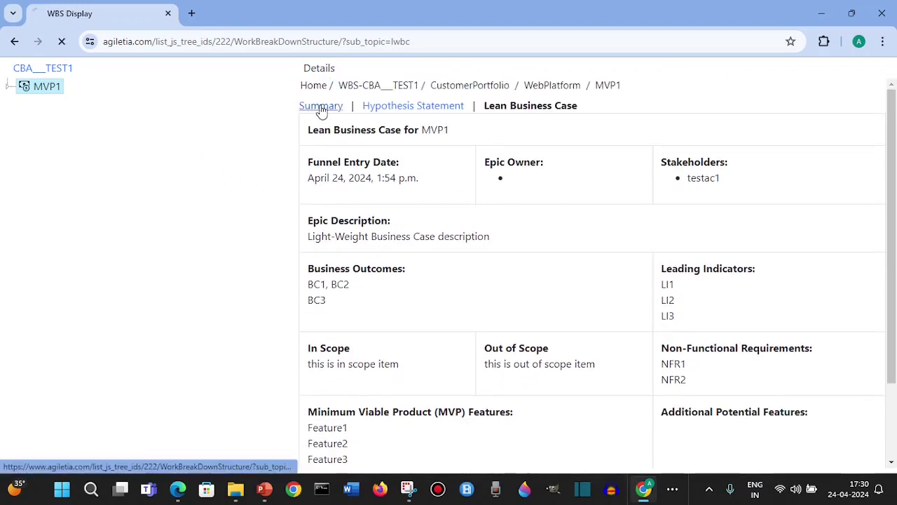
click(414, 106)
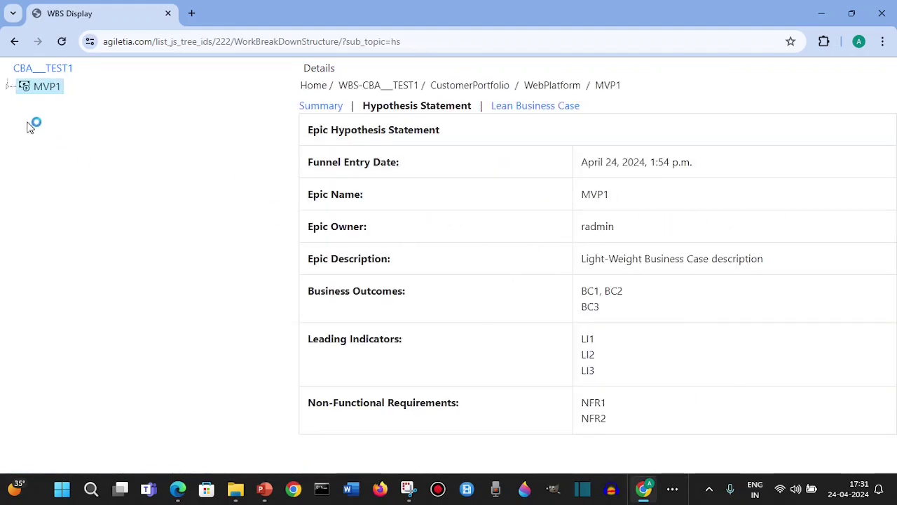
click(23, 71)
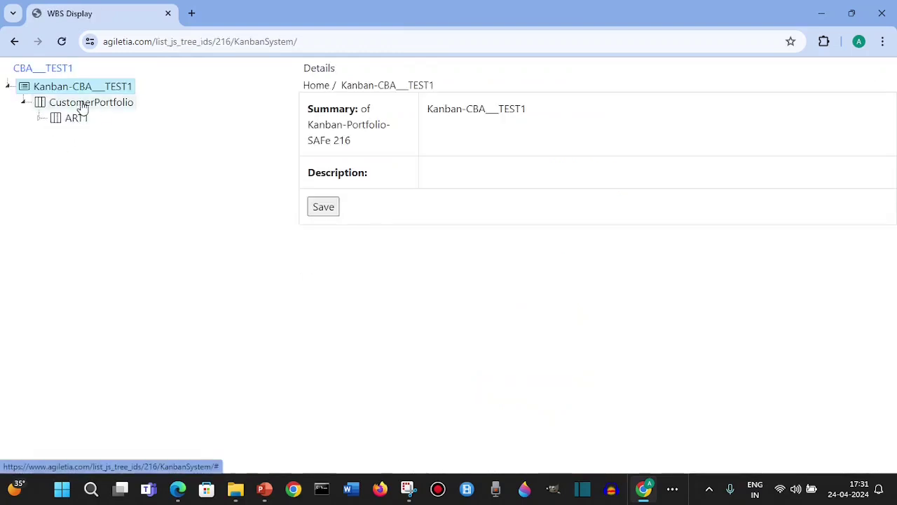
click(40, 119)
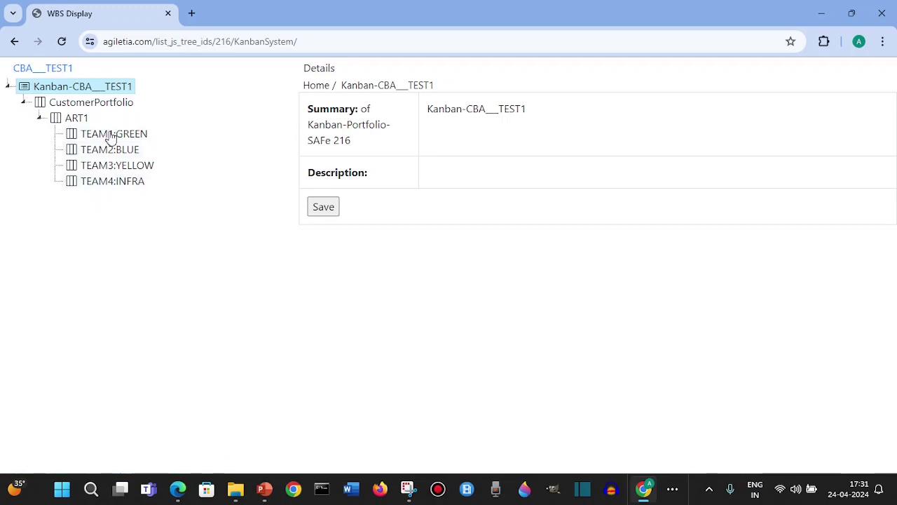
click(59, 70)
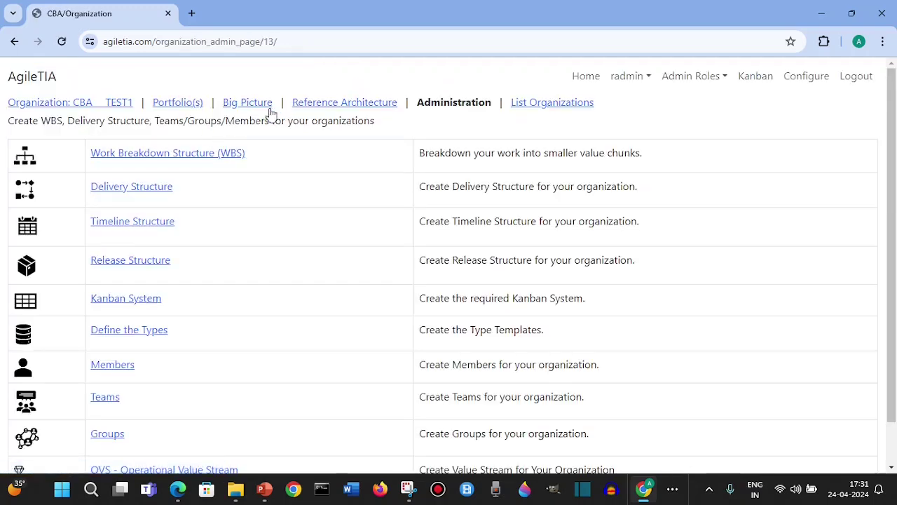
Step: Open the ART1 release train's PI Planning list from the Big Picture overview
click(265, 104)
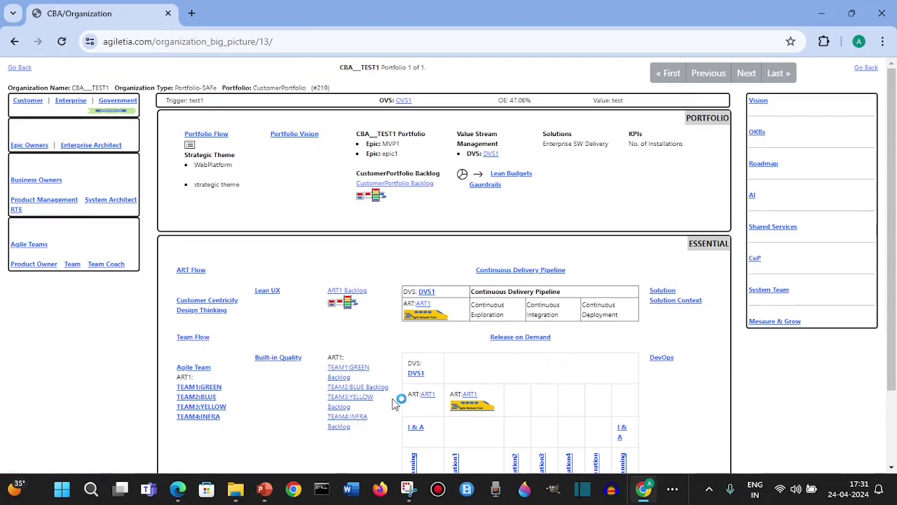
click(440, 319)
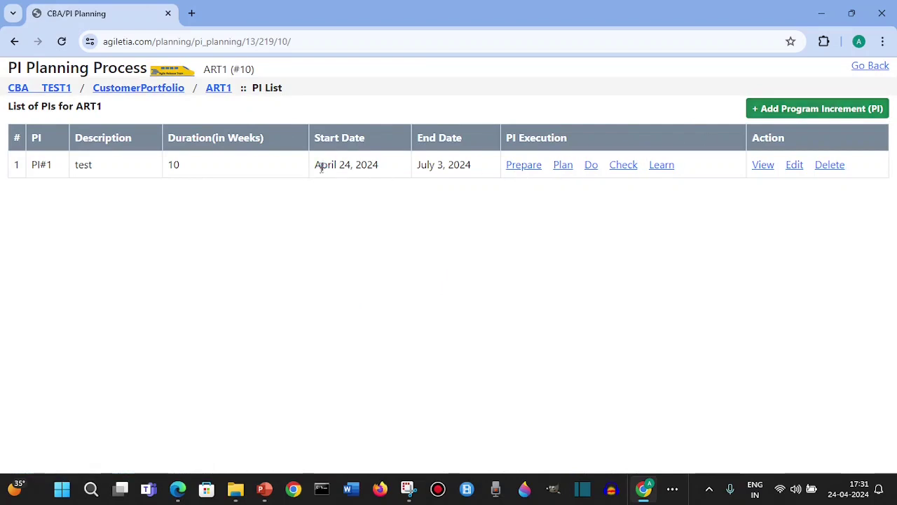
Step: Start preparing PI#1 and open its PI Readiness Check page
click(527, 171)
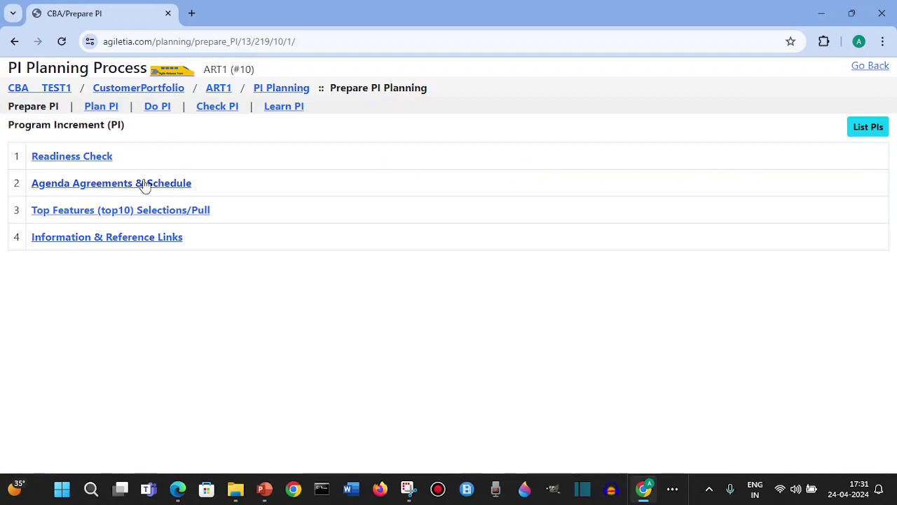
click(72, 159)
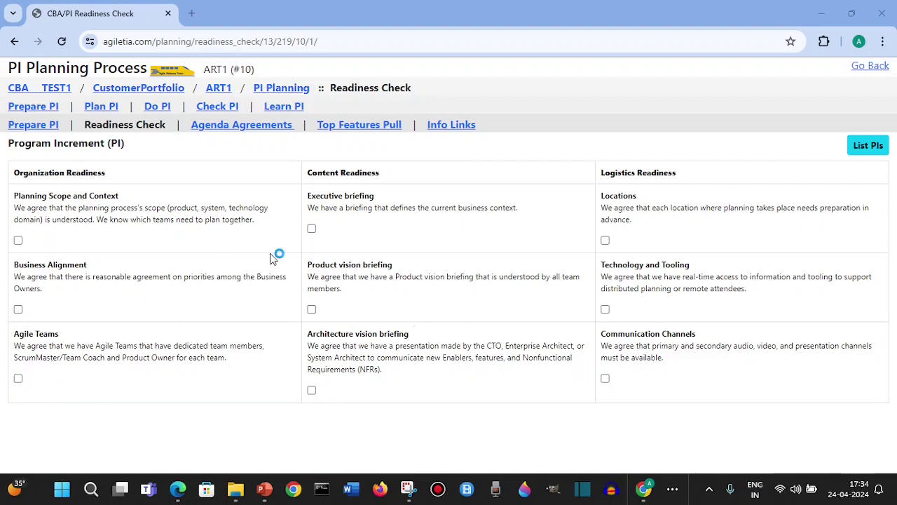
Step: In Top Features Pull, rescore VSM to 2, 1, 5 and 3, then sort by highest WSJF
click(228, 128)
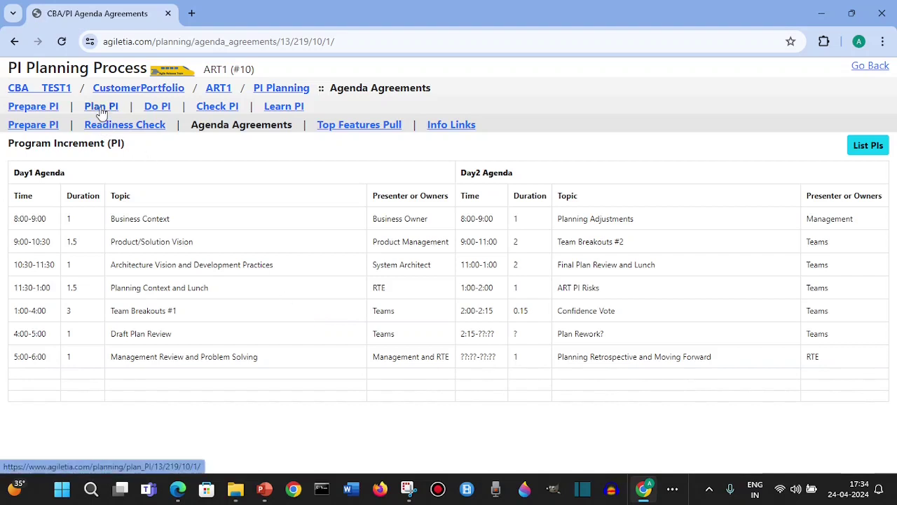
click(378, 126)
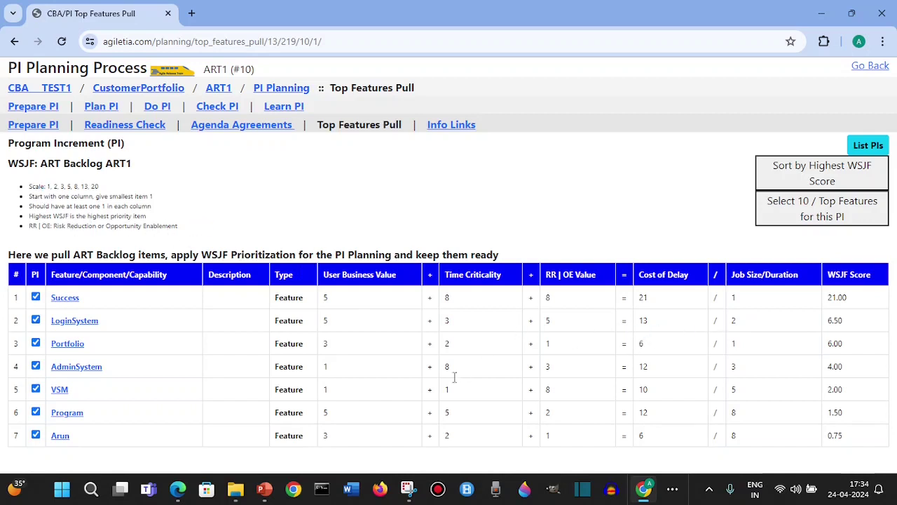
click(346, 416)
drag(349, 392, 319, 395)
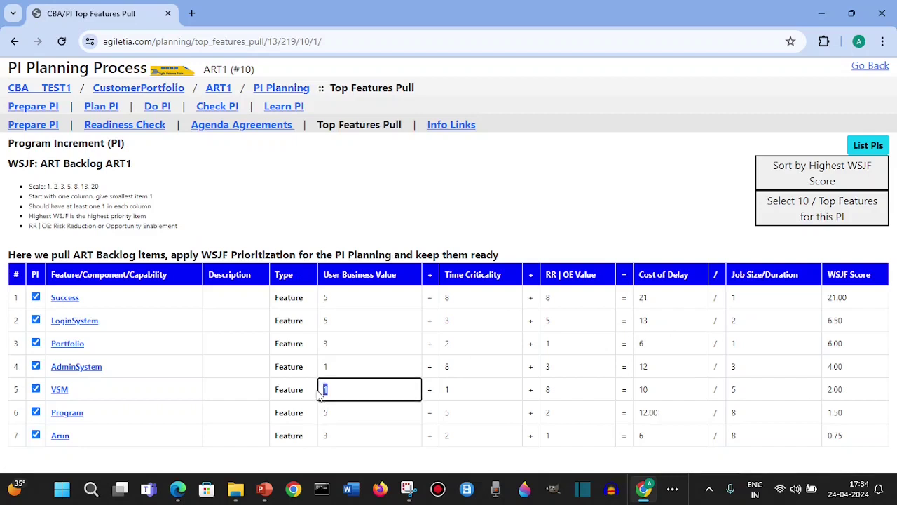
text(2)
click(505, 393)
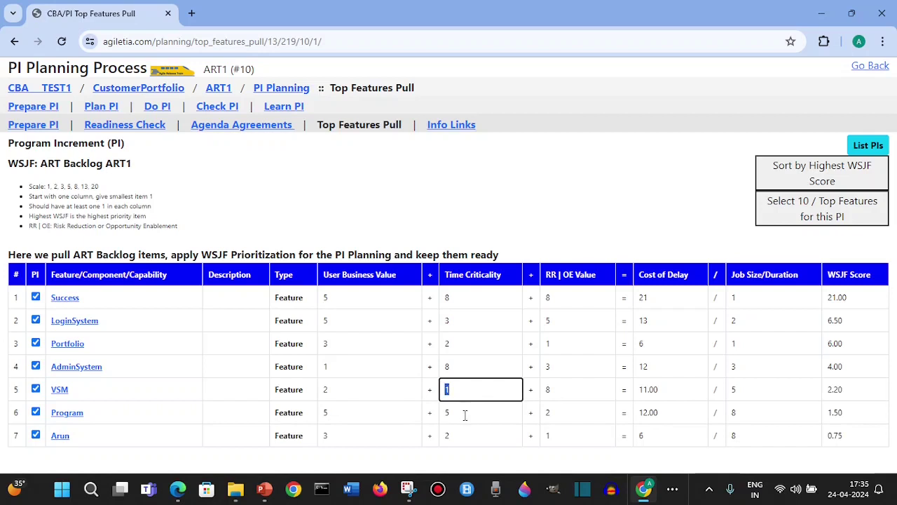
click(602, 384)
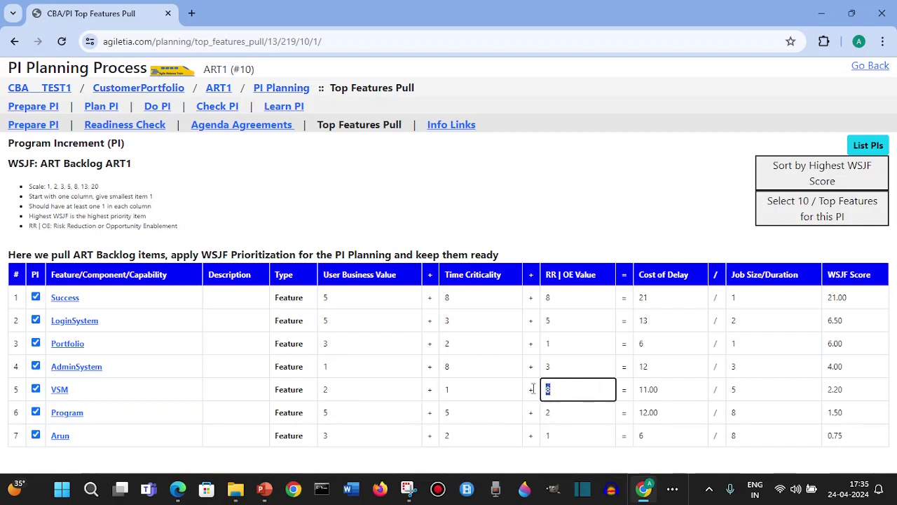
click(697, 392)
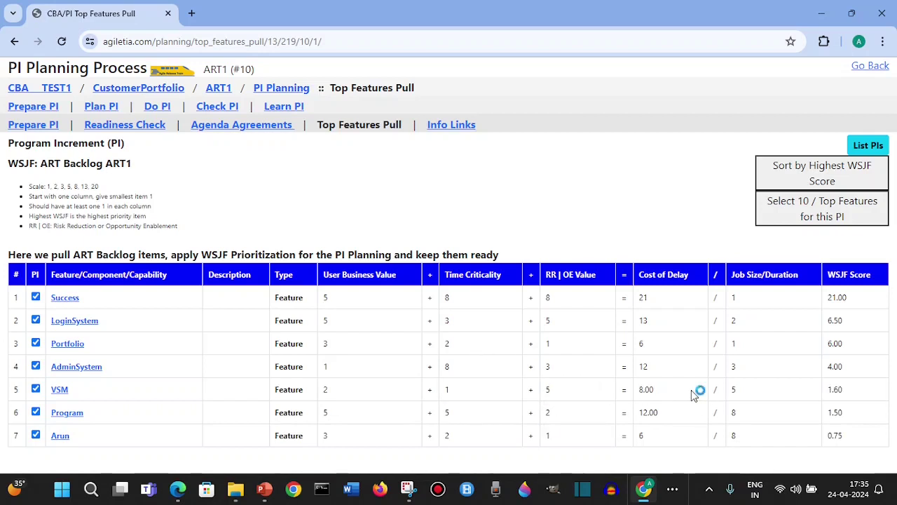
click(771, 389)
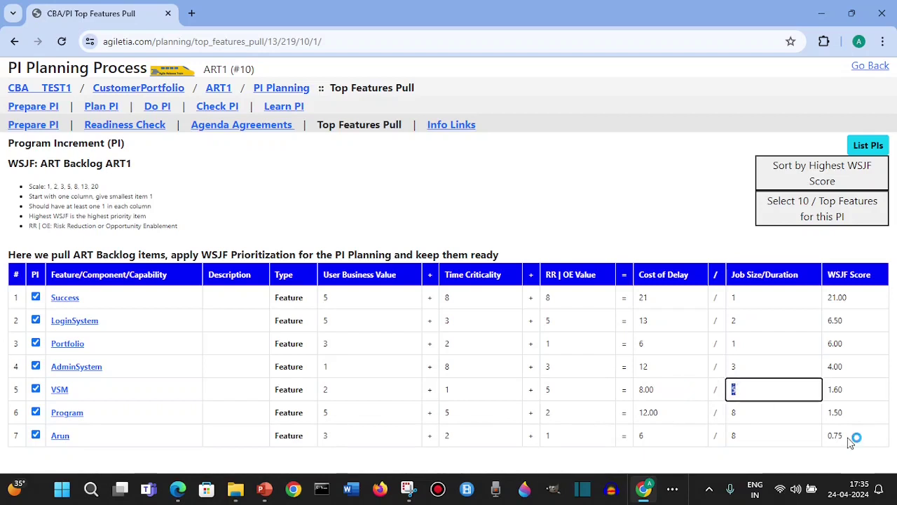
click(804, 415)
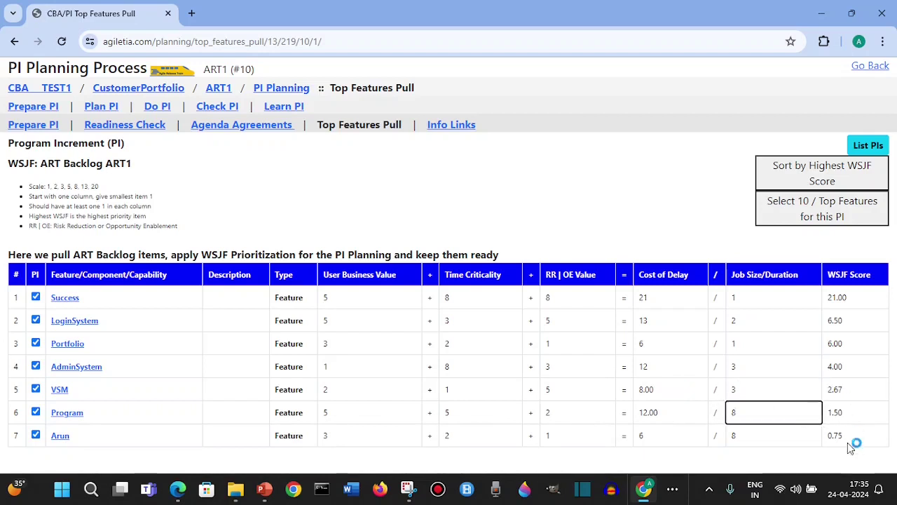
click(803, 182)
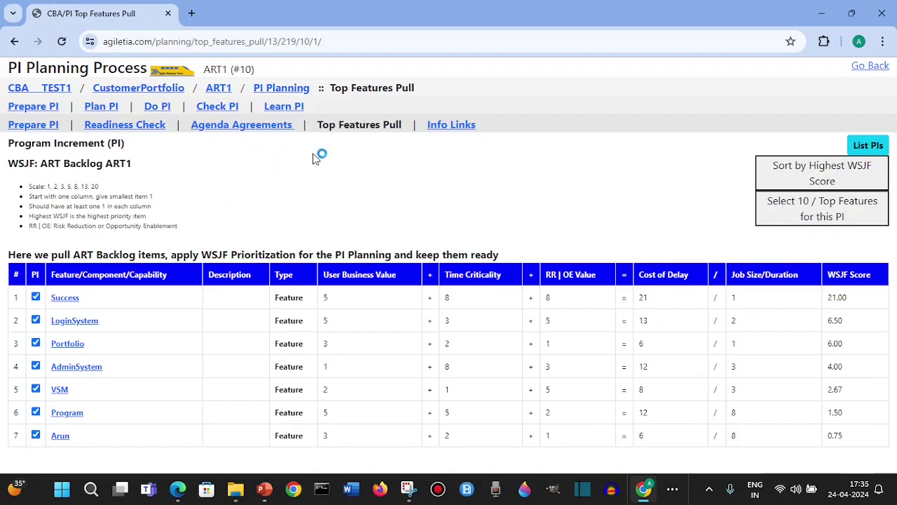
Step: View the PI meeting information links, the PI inputs list and the PI Planning Now agenda
click(451, 126)
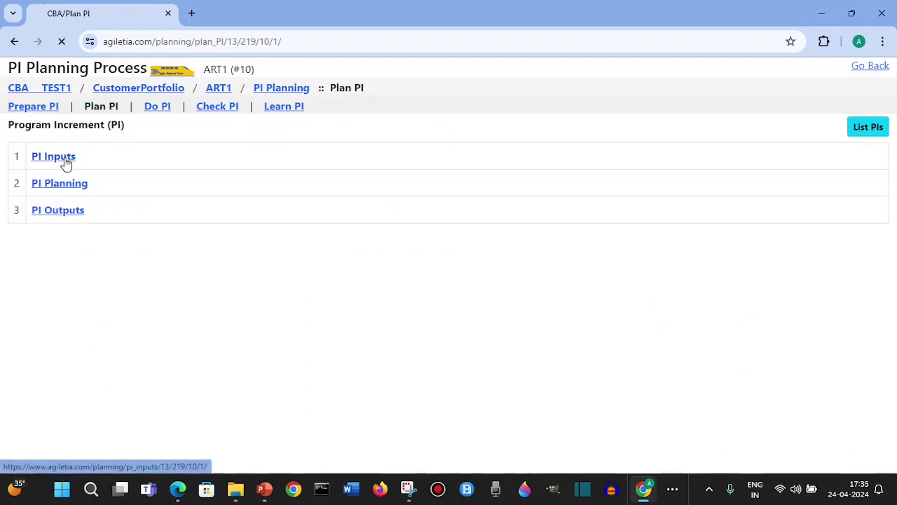
click(66, 162)
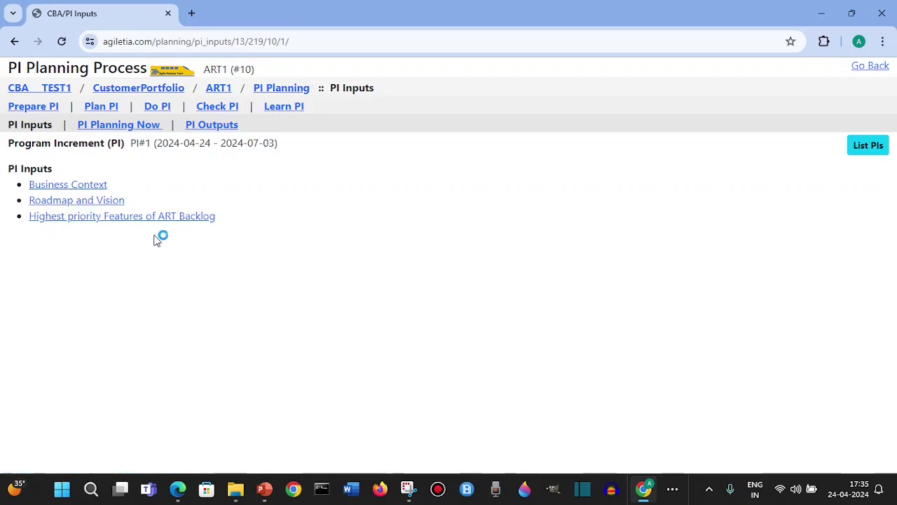
click(130, 130)
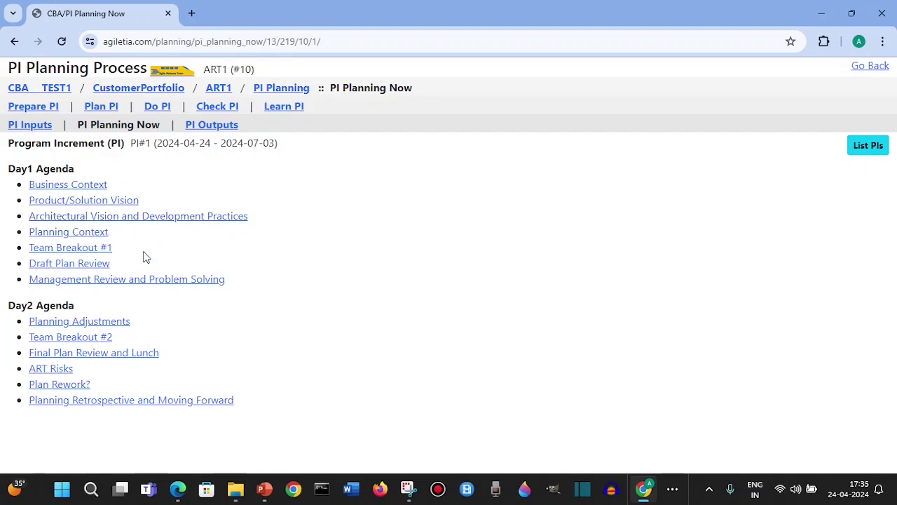
Step: Step through Business Context, Product/Solution Vision and Architectural Vision to Team Breakout #1
click(73, 188)
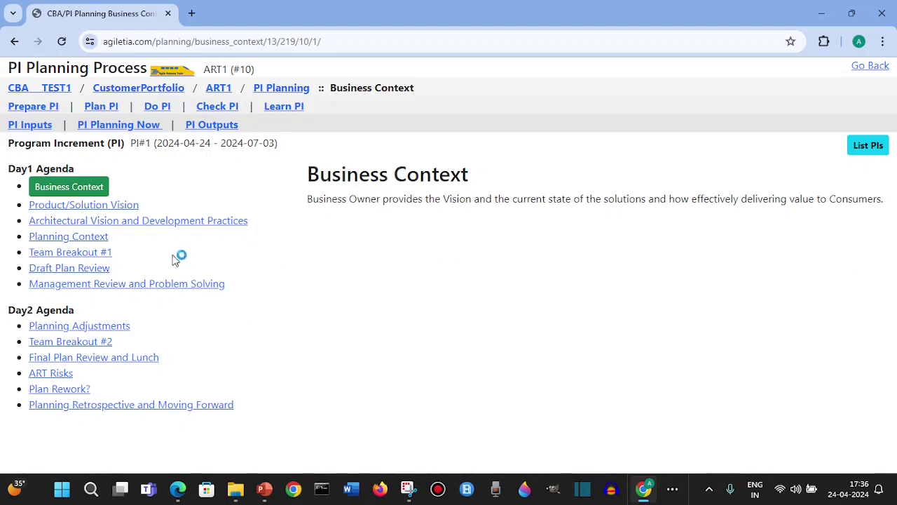
click(123, 205)
click(93, 223)
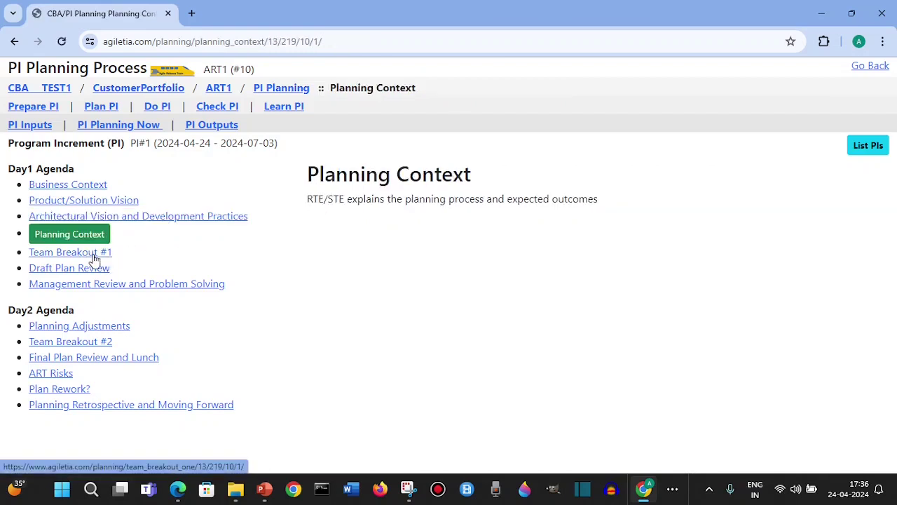
click(94, 256)
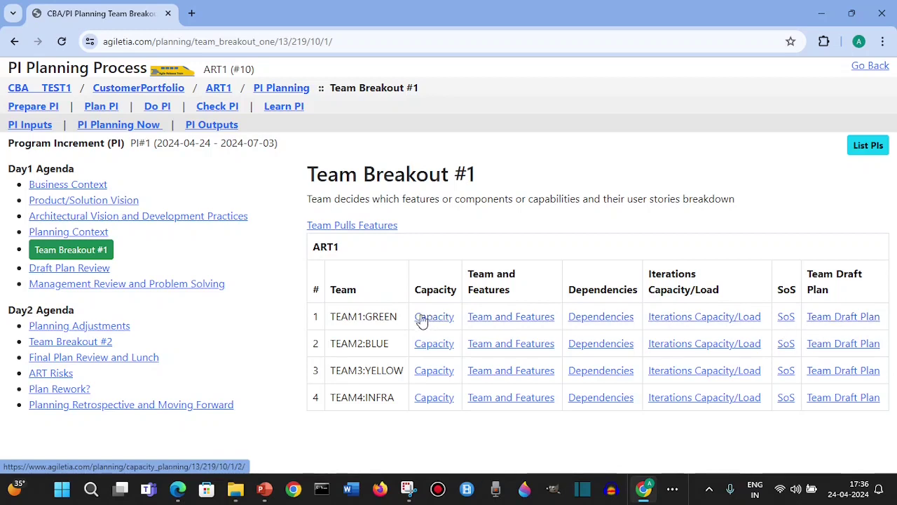
Step: Step through abrown's iteration capacity cells in TEAM1:GREEN's capacity planning
click(447, 323)
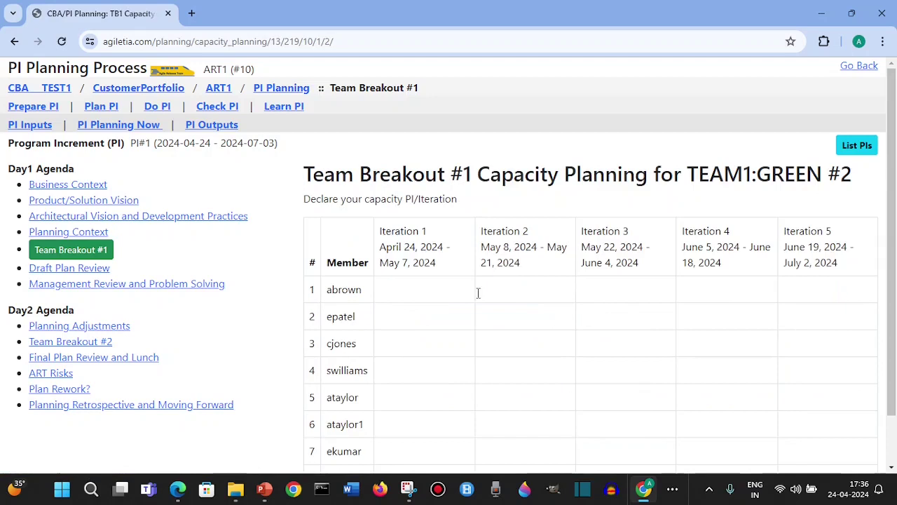
click(479, 292)
key(shift+Tab)
key(Tab)
key(Tab)
key(Tab)
key(Tab)
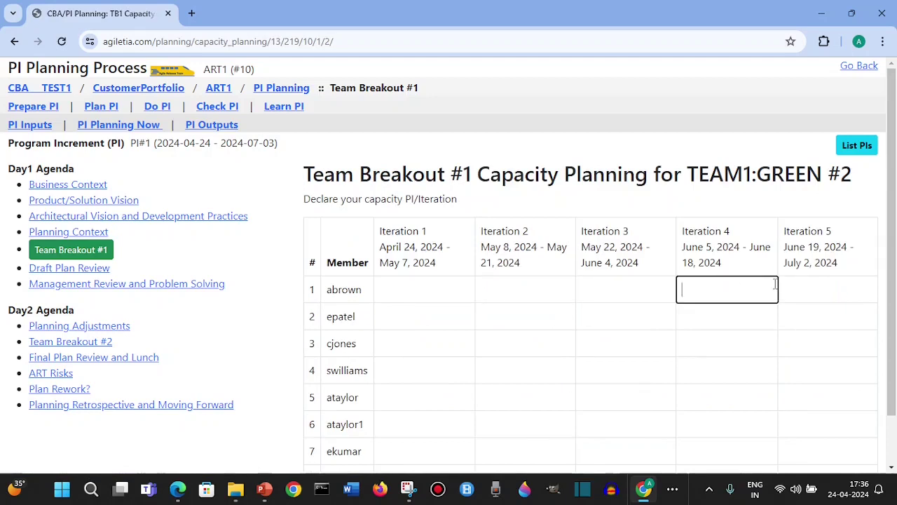
Step: In Team Breakout #1's feature setup, choose TEAM4:INFRA and the Program feature
click(80, 234)
click(104, 254)
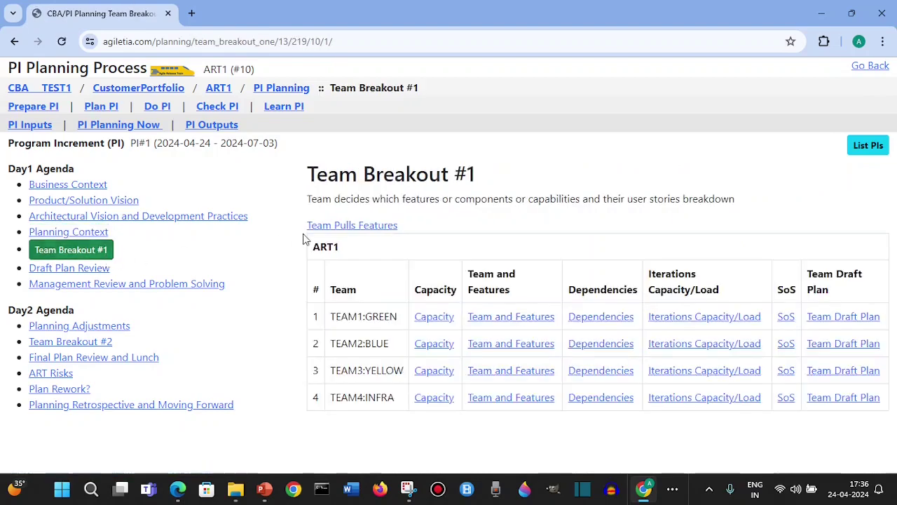
click(355, 228)
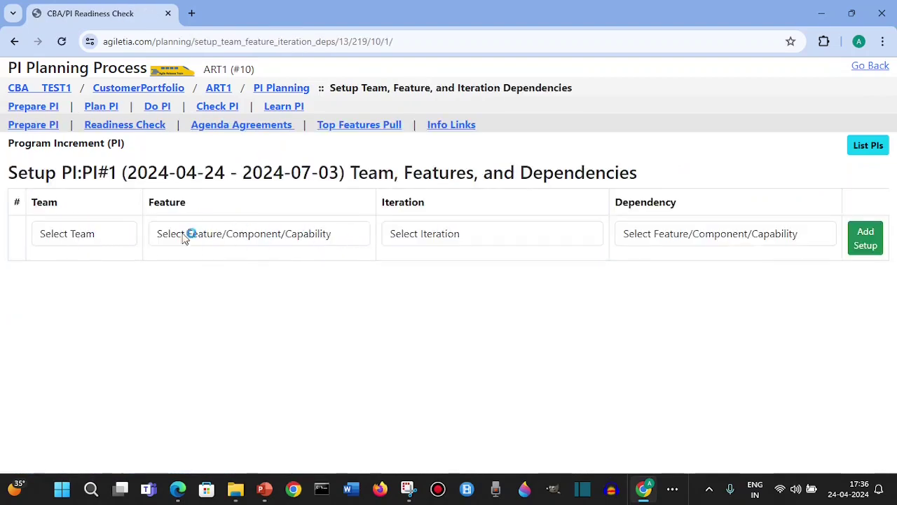
click(124, 237)
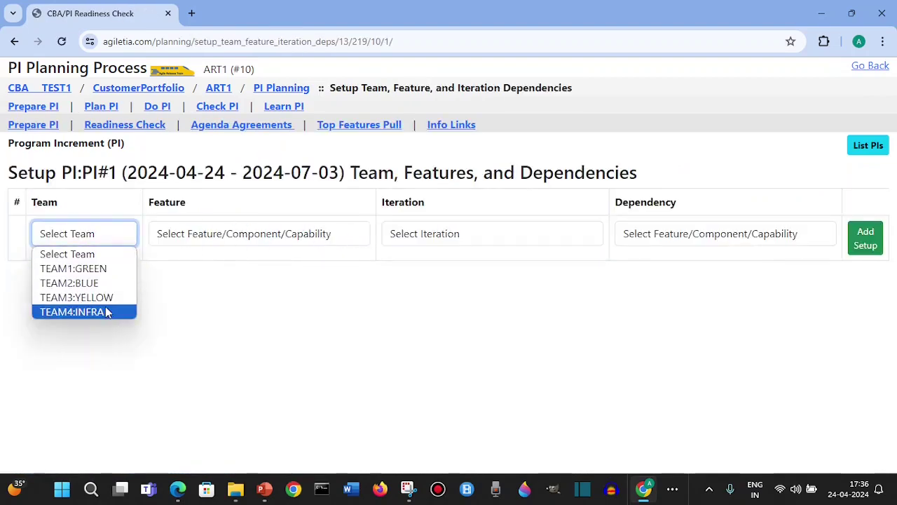
click(107, 312)
click(263, 234)
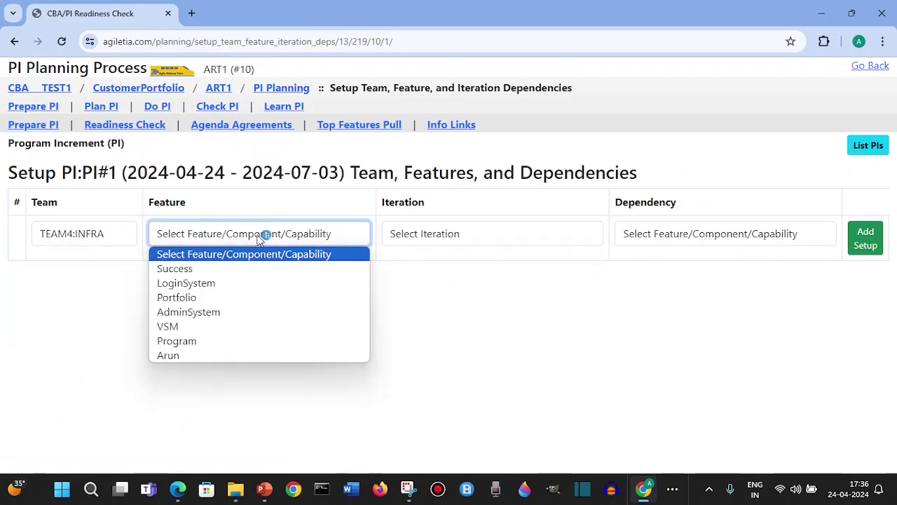
click(227, 337)
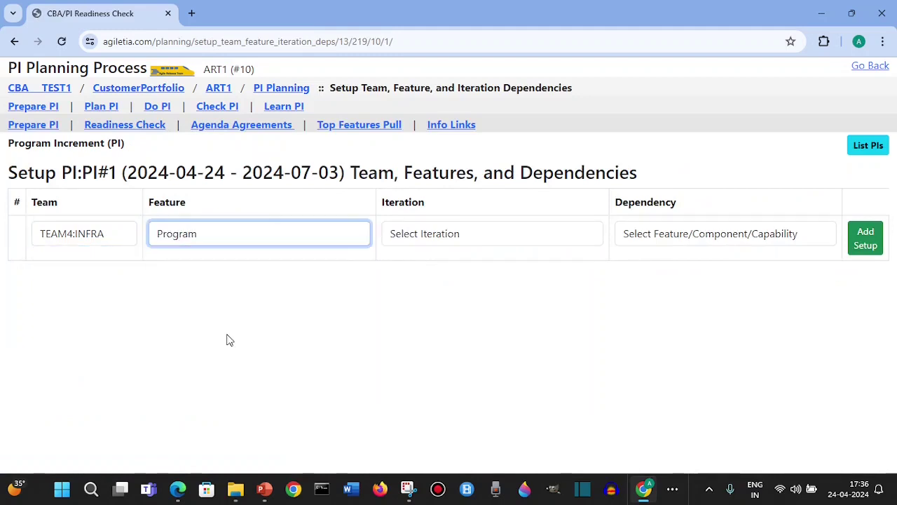
Step: Schedule Program in Iteration 4 depending on LoginSystem and save the setup
click(489, 234)
click(489, 313)
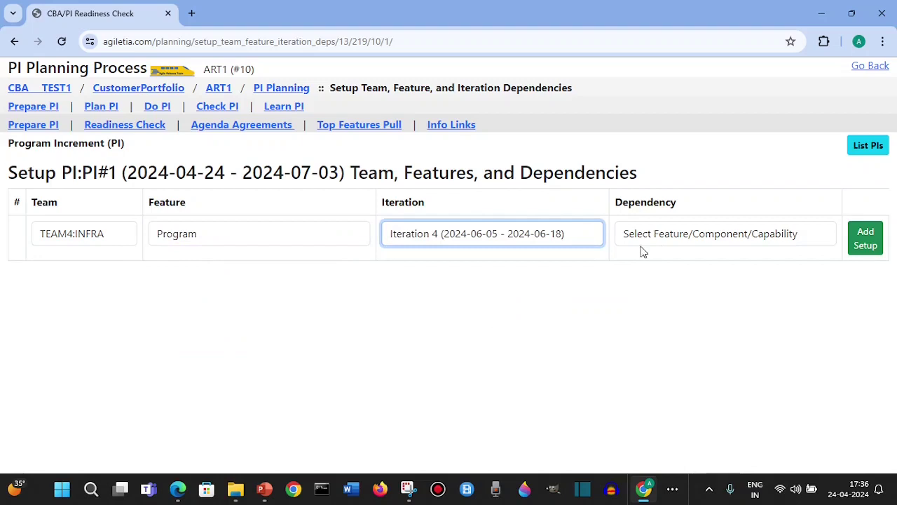
click(735, 237)
click(689, 285)
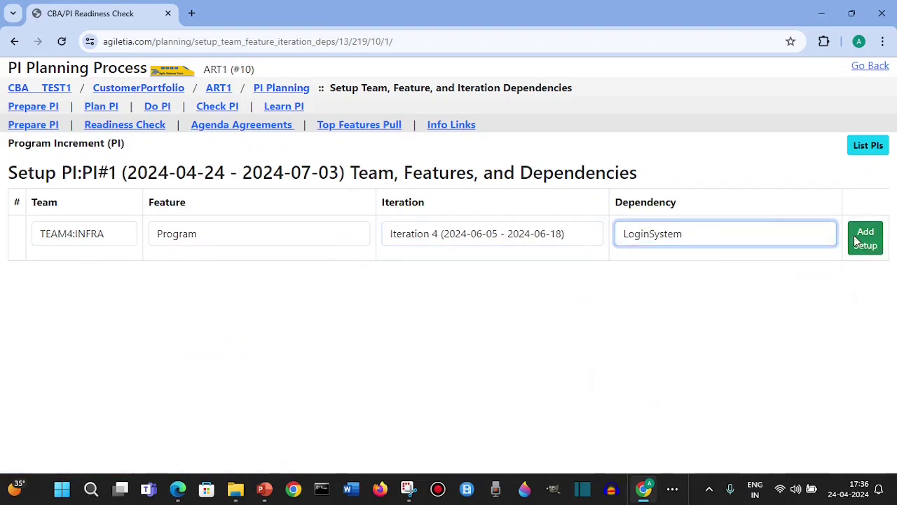
click(866, 238)
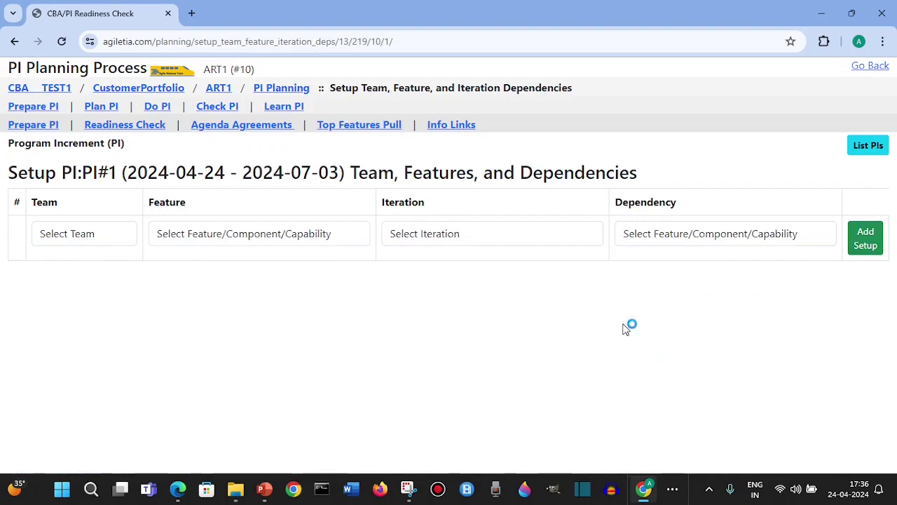
Step: View Program's dependencies on LoginSystem and VSM on the ART Planning Board, then return to PI Outputs
click(116, 107)
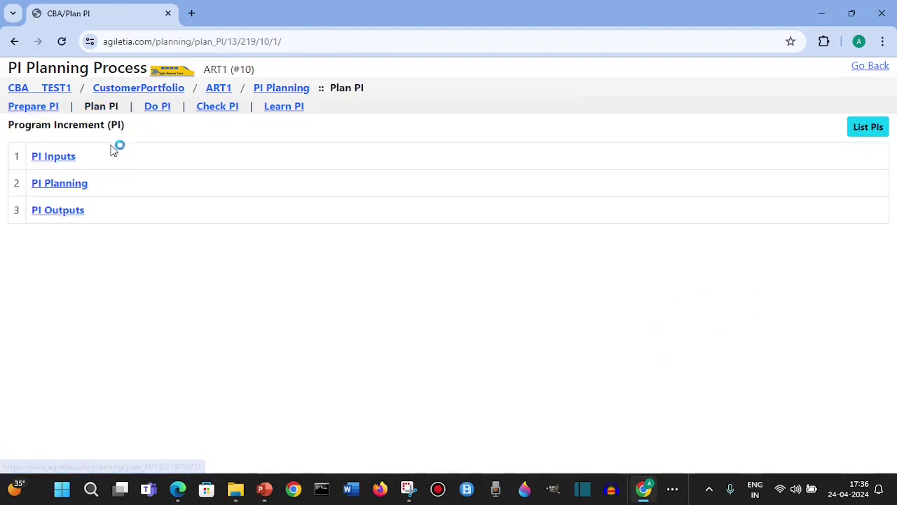
click(65, 212)
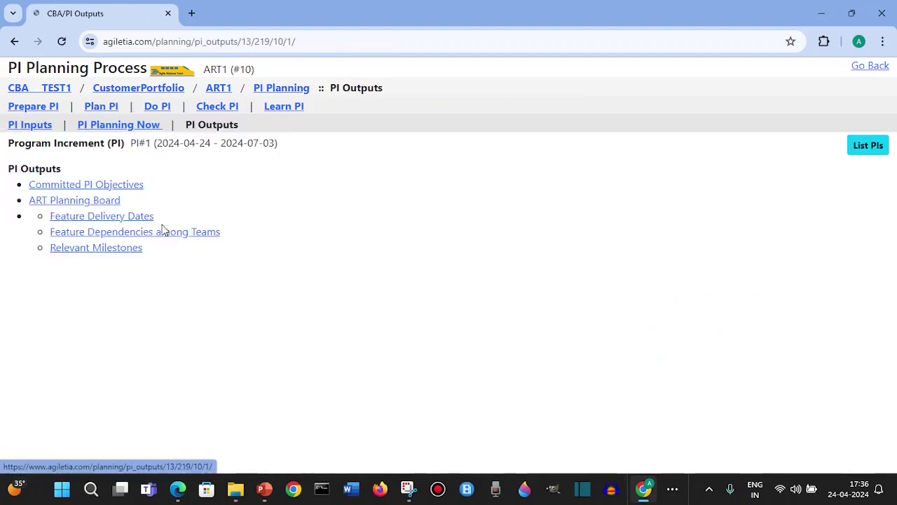
click(104, 203)
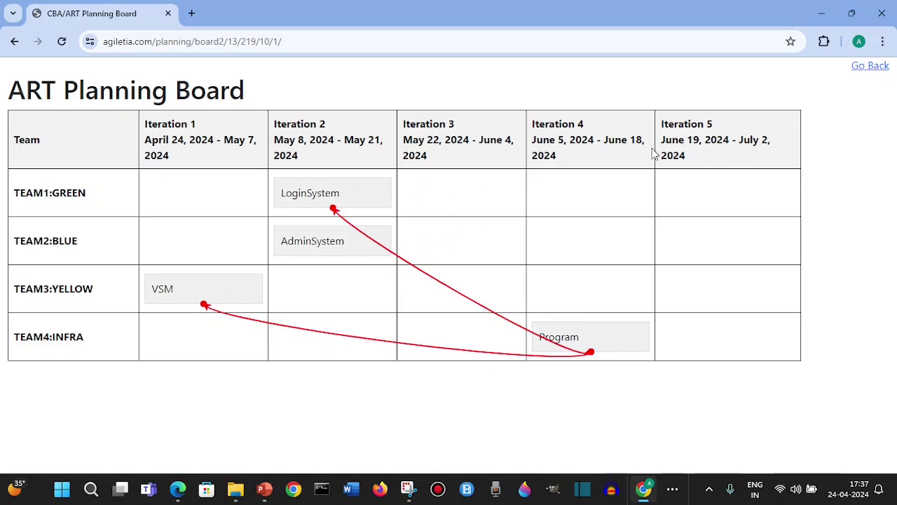
click(867, 70)
Step: Go through the PI planning agenda to Team Breakout #1's feature and dependency setup
click(102, 113)
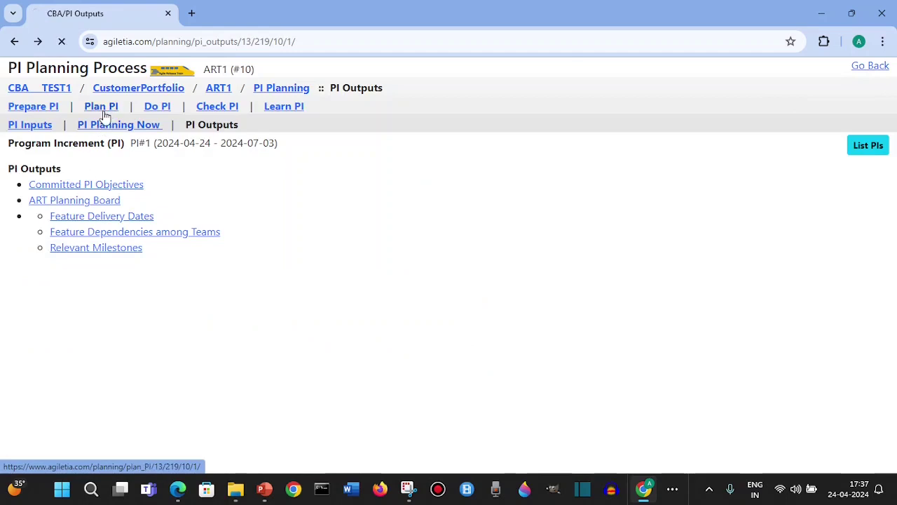
click(61, 184)
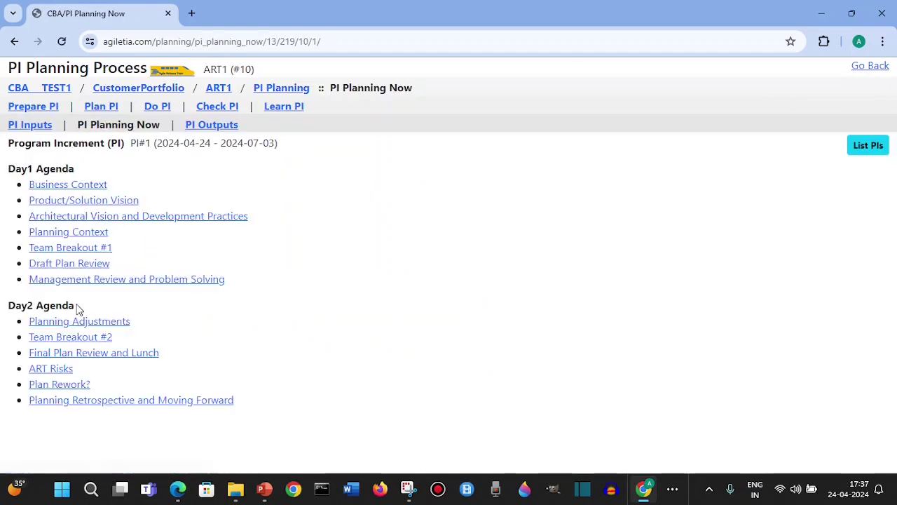
click(68, 250)
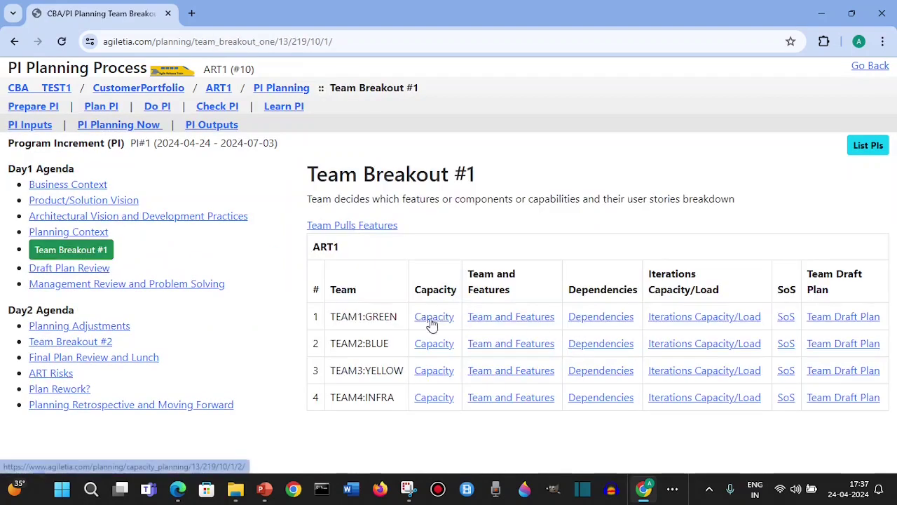
click(380, 227)
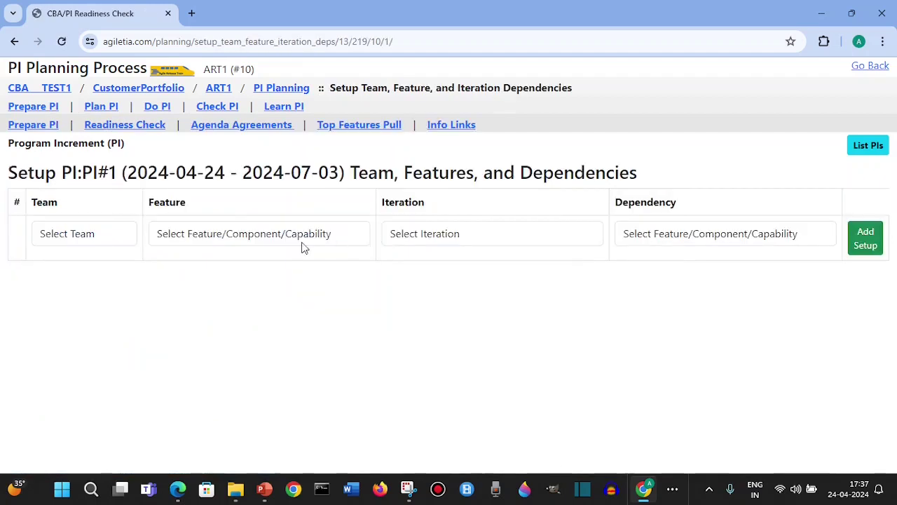
Step: Add TEAM1:GREEN's AdminSystem feature in Iteration 4 and save the setup
click(104, 238)
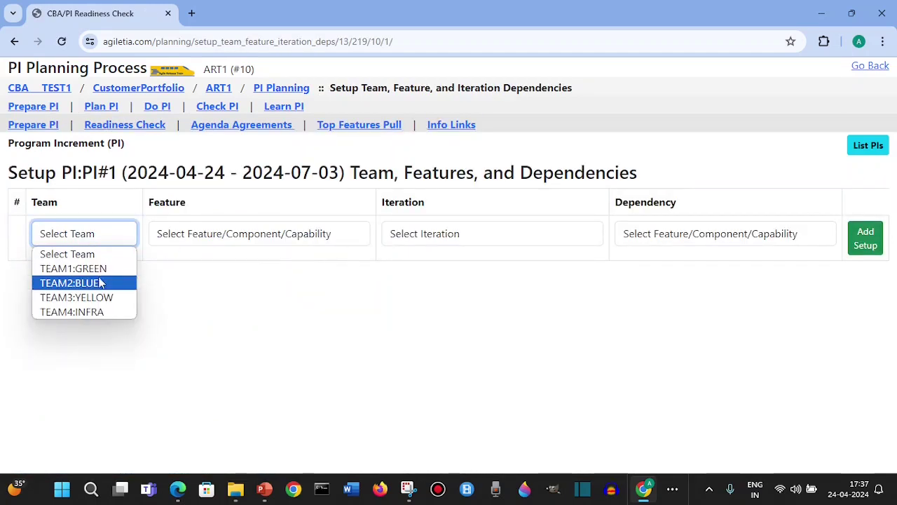
click(98, 269)
click(324, 234)
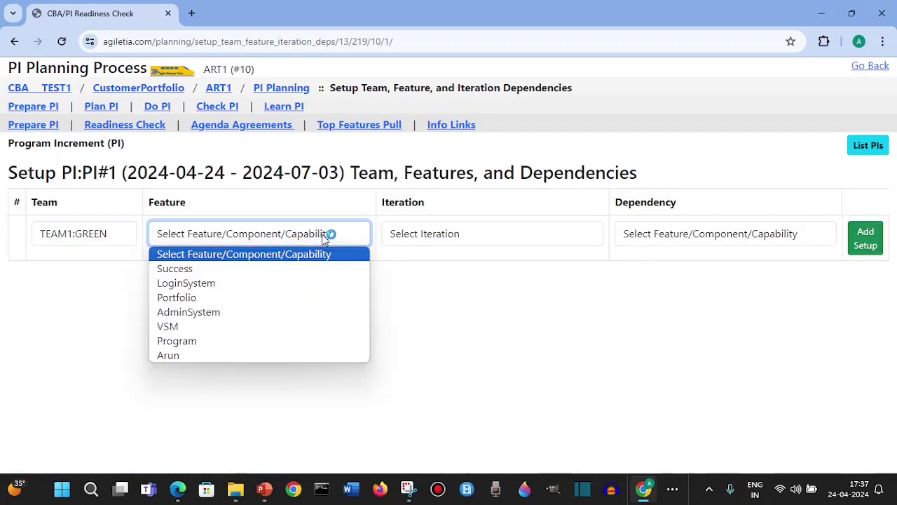
click(279, 318)
click(495, 234)
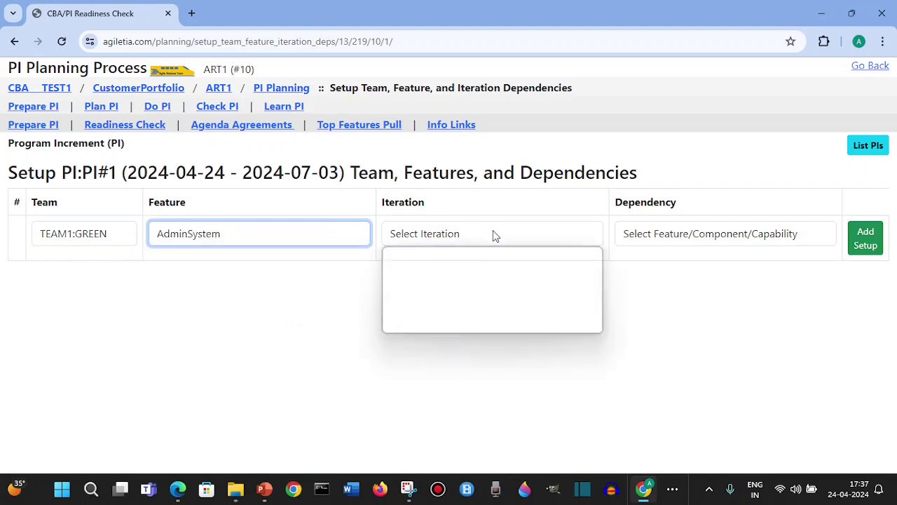
click(444, 311)
click(865, 238)
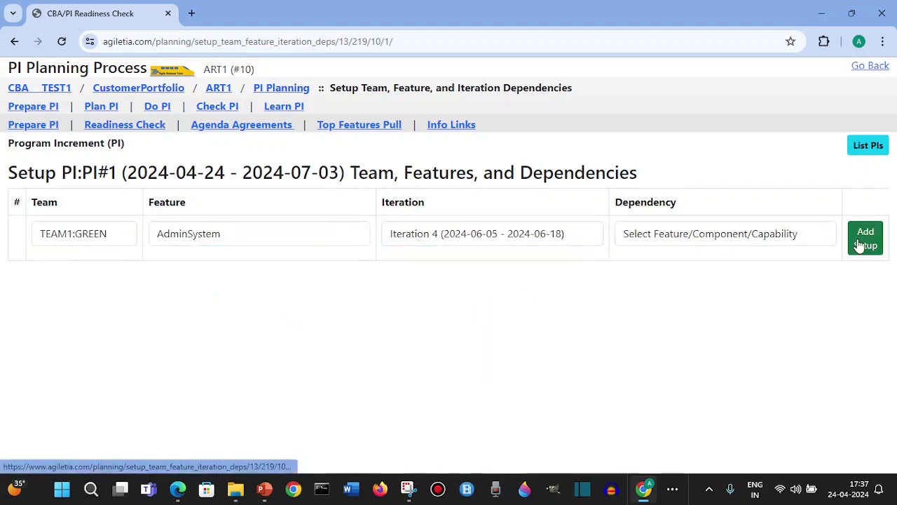
Step: Display the ART Planning Board from Plan PI's PI Outputs
click(119, 108)
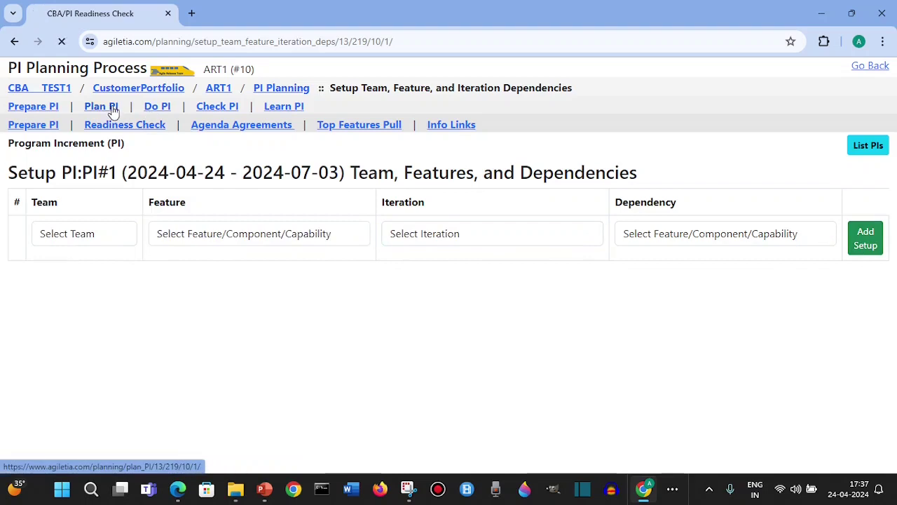
click(80, 189)
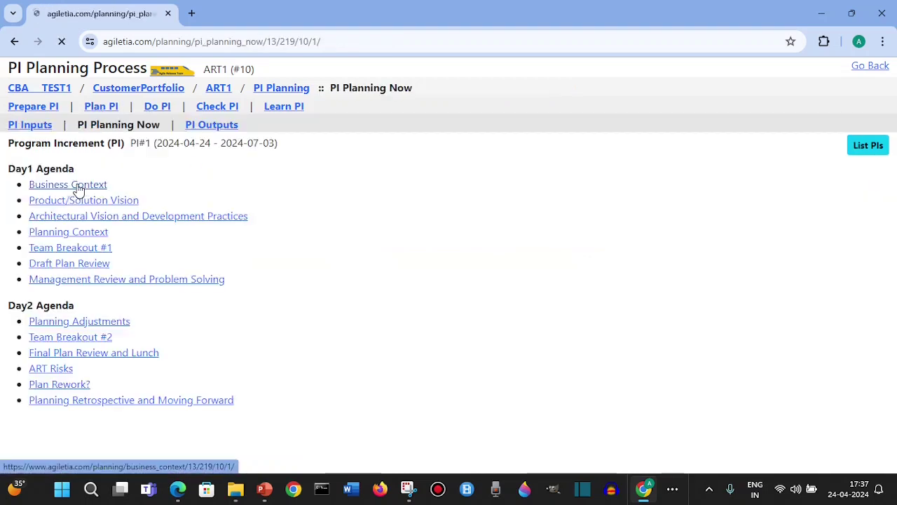
click(111, 111)
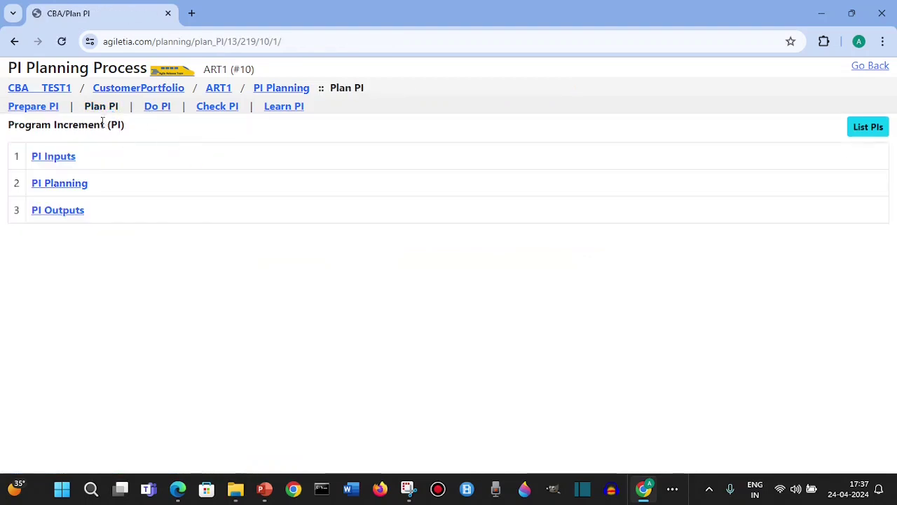
click(61, 212)
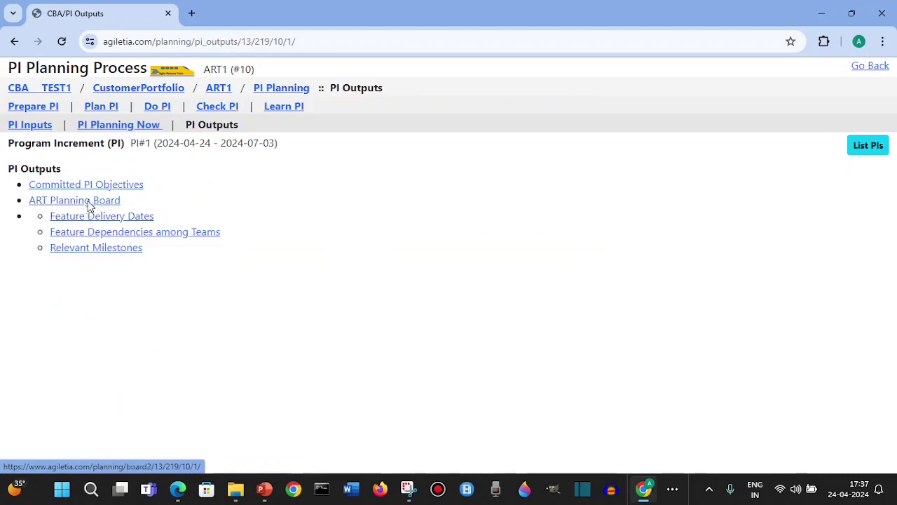
click(89, 202)
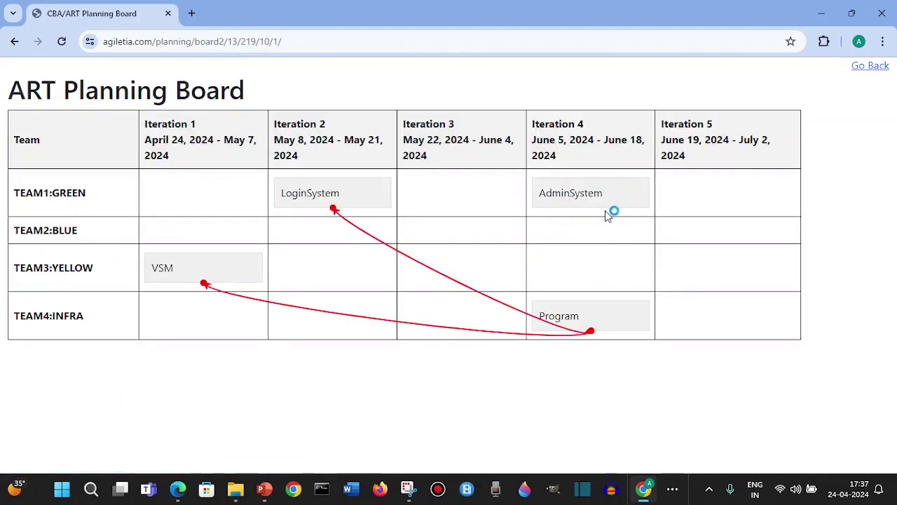